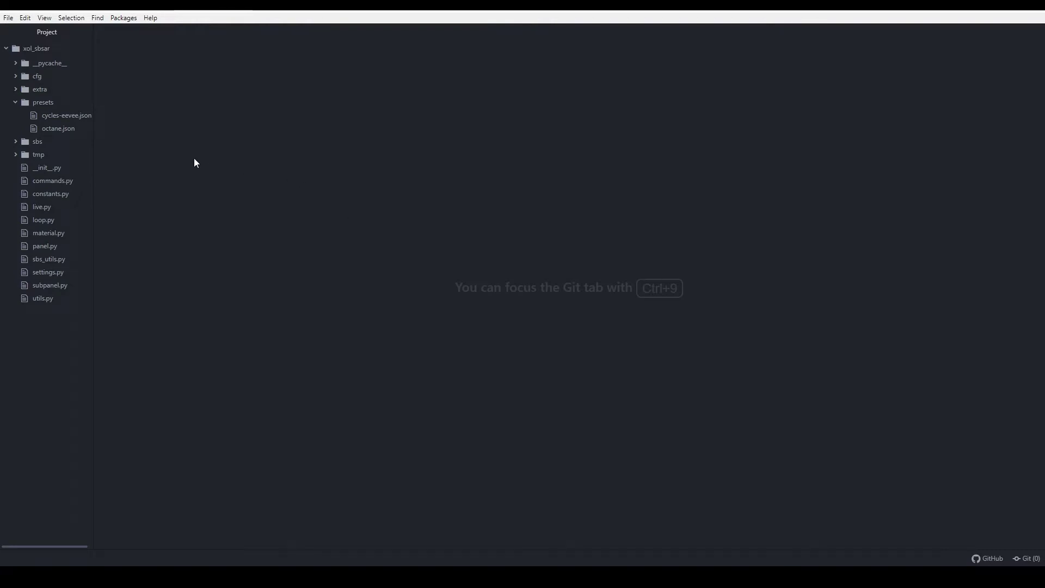
- Preview cycles-eevee.json from the addon's presets folder in Atom
left_click(55, 117)
- Preview octane.json, then create a new custom.json file in the presets folder
left_click(55, 128)
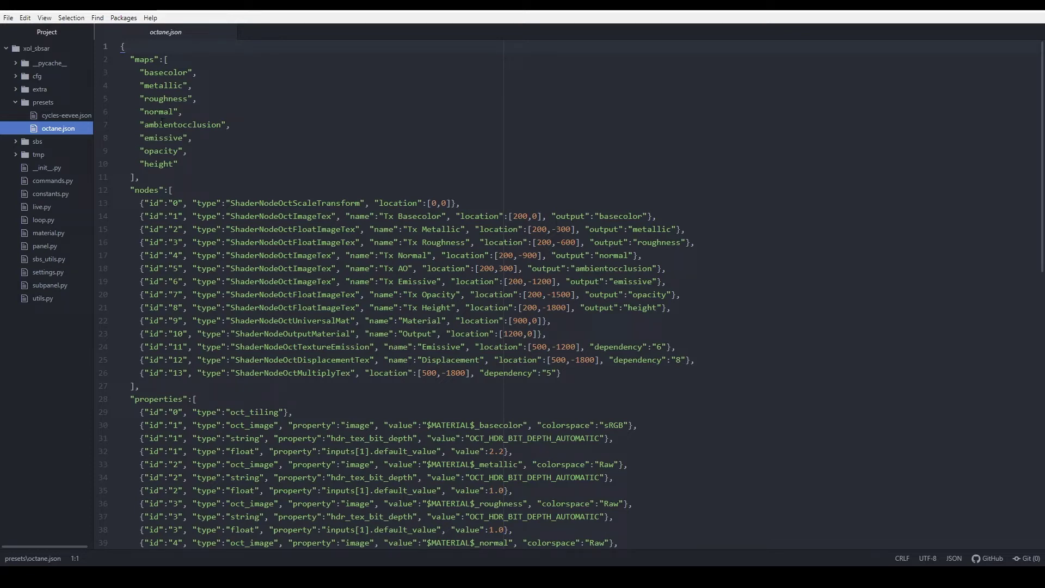
right_click(47, 104)
left_click(79, 133)
type("custom.json")
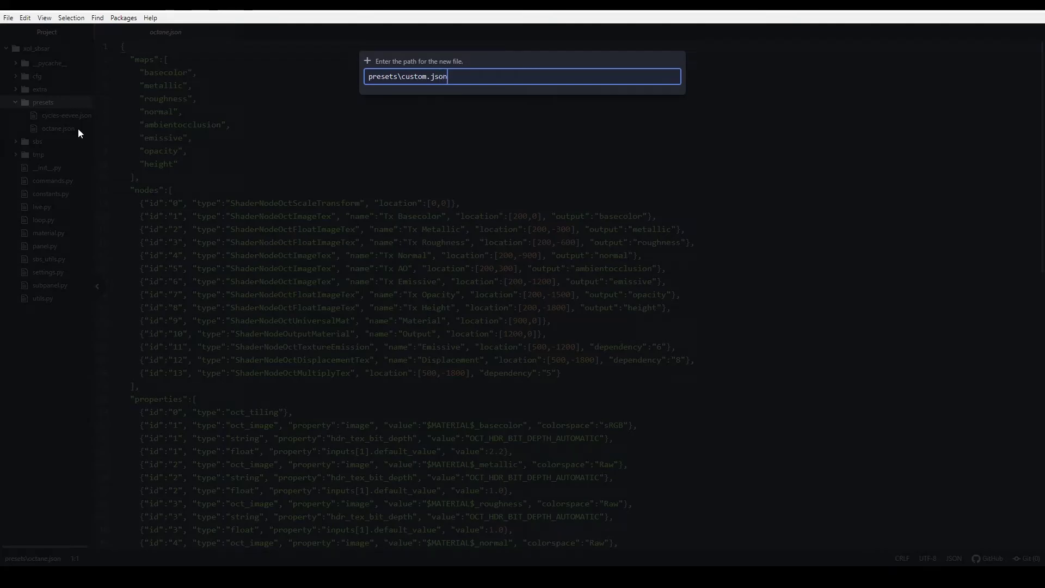
key("Return")
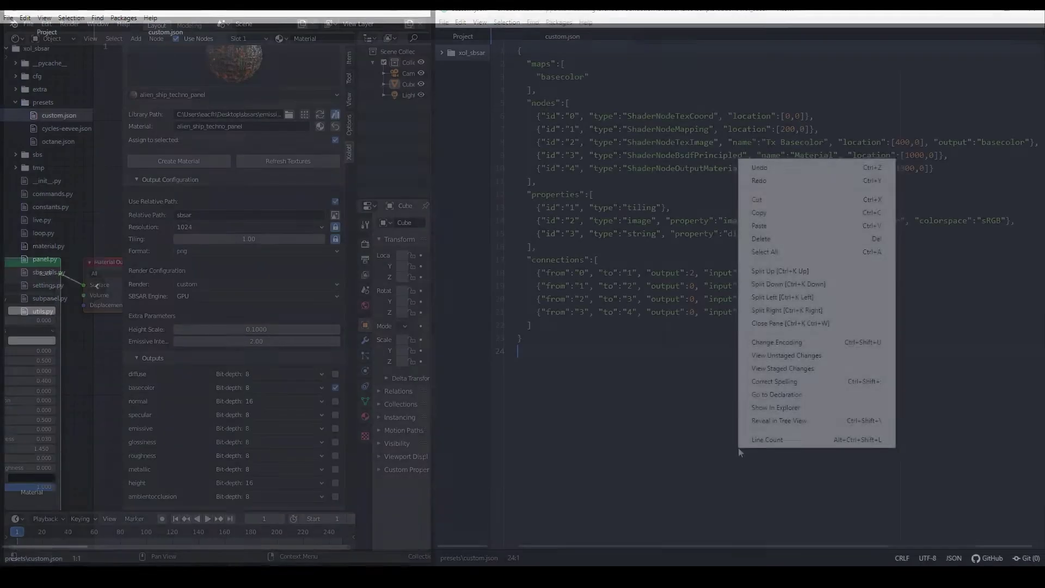
left_click(699, 422)
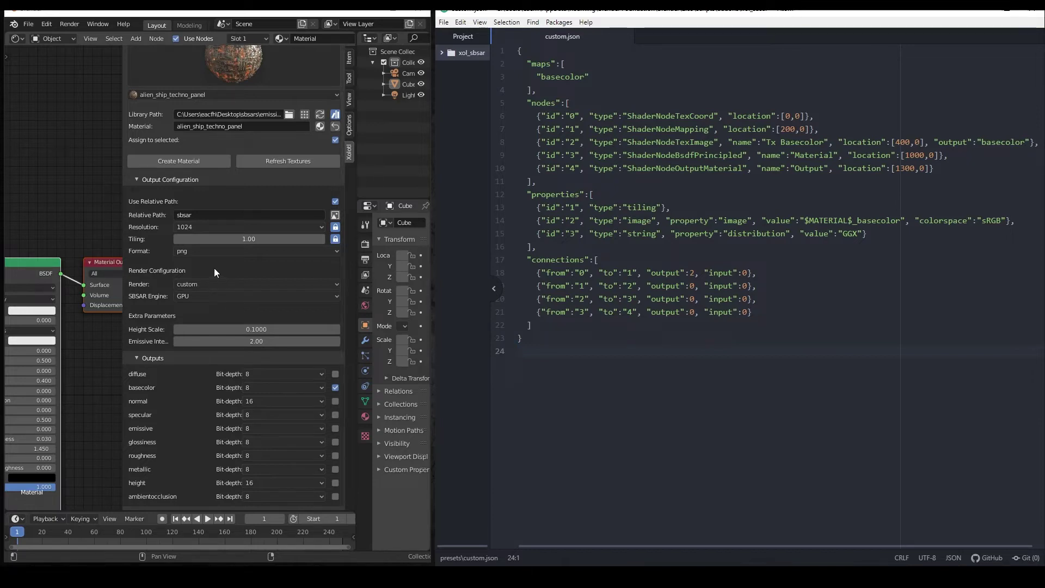
- Switch the Render preset to cycles-eevee and back to custom
left_click(211, 283)
left_click(210, 306)
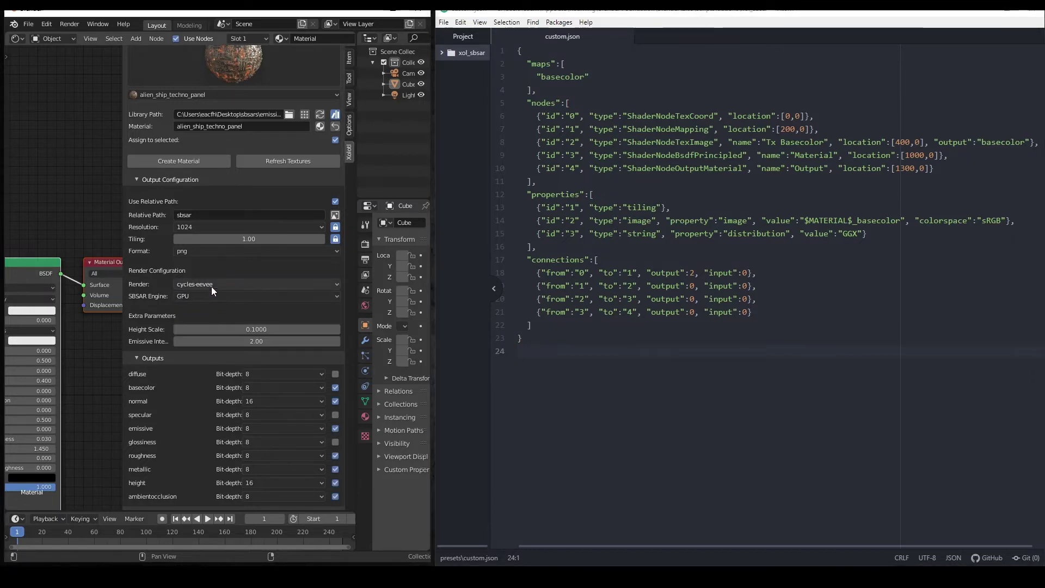
left_click(213, 283)
left_click(211, 296)
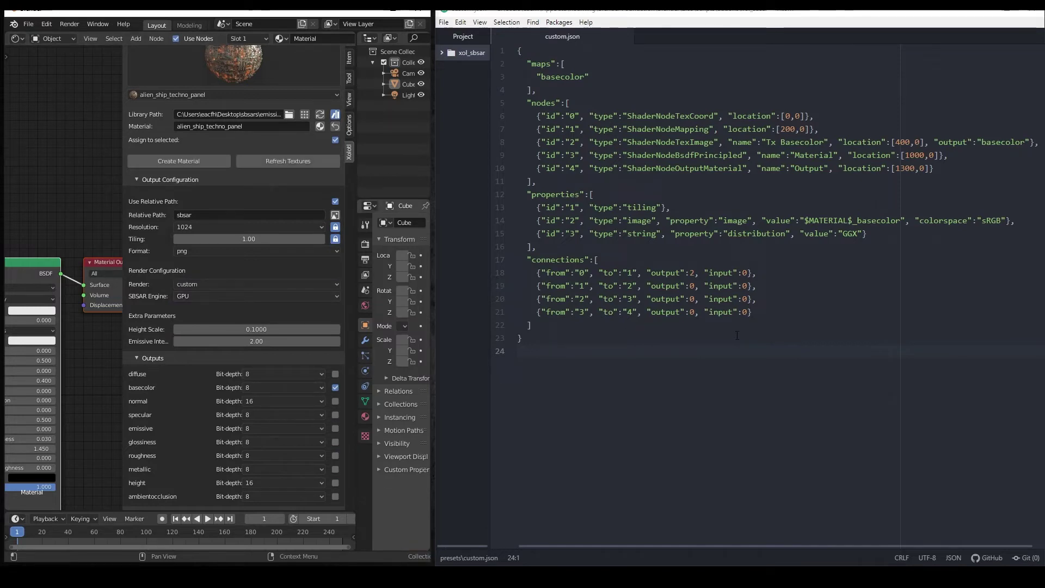
- Add a "normal" entry after basecolor in custom.json's maps list and save
left_click(645, 80)
type(",")
key("Return")
type("n")
key("BackSpace")
type("\"\"")
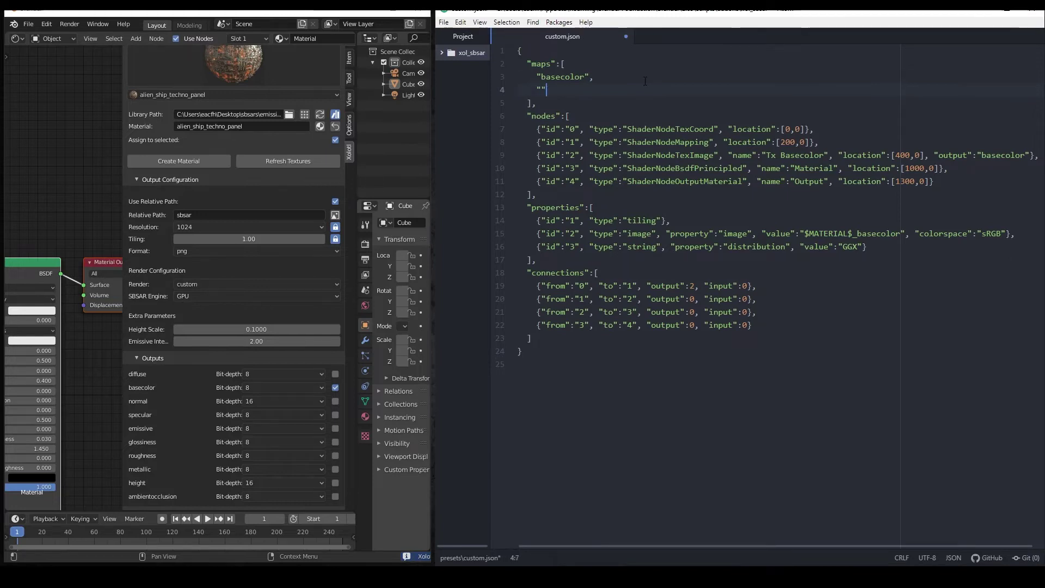
type("normal")
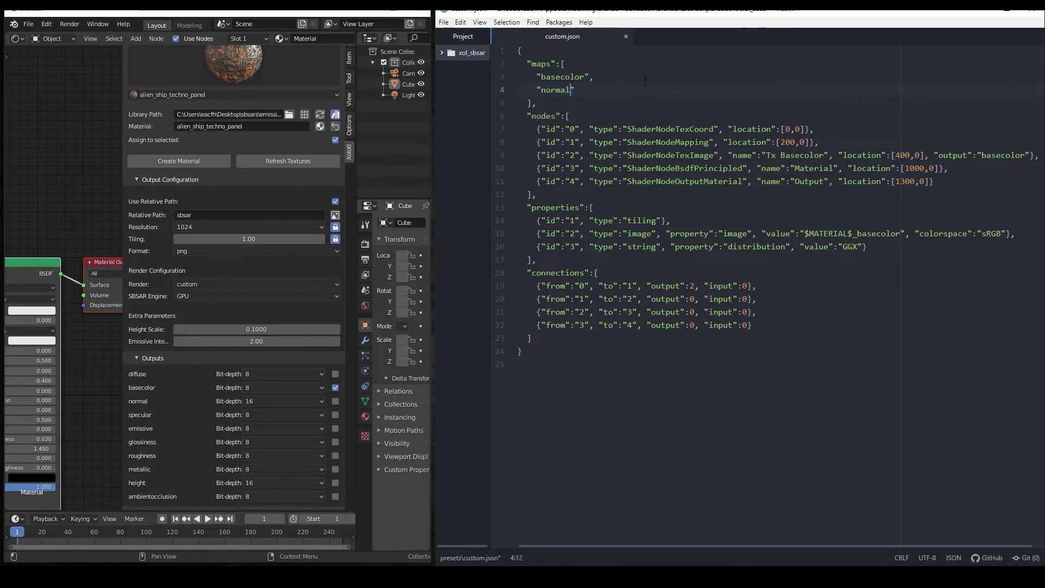
key("ctrl+s")
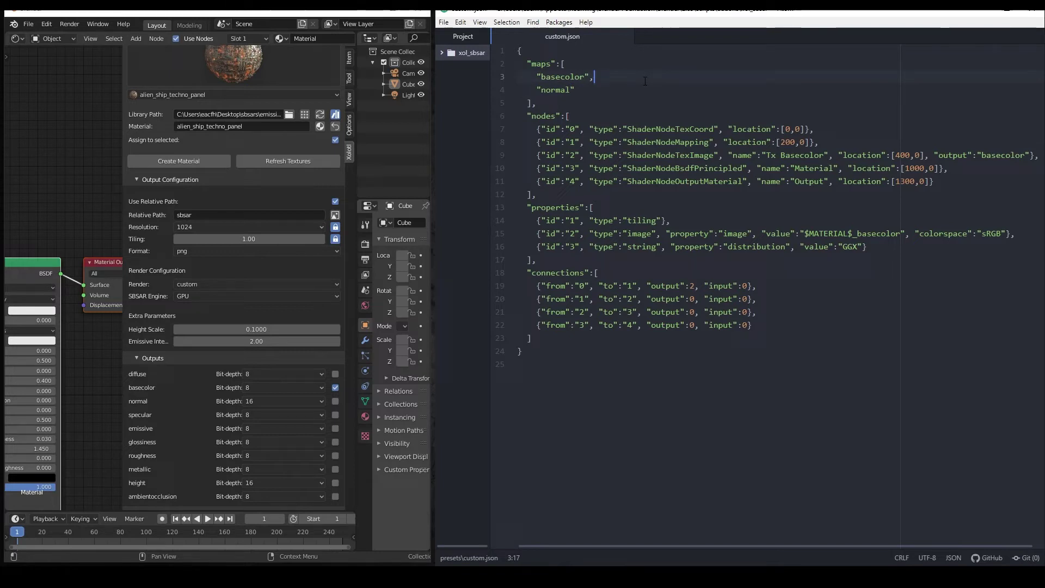
- Reload the custom render preset by switching to cycles-eevee and back
left_click(243, 283)
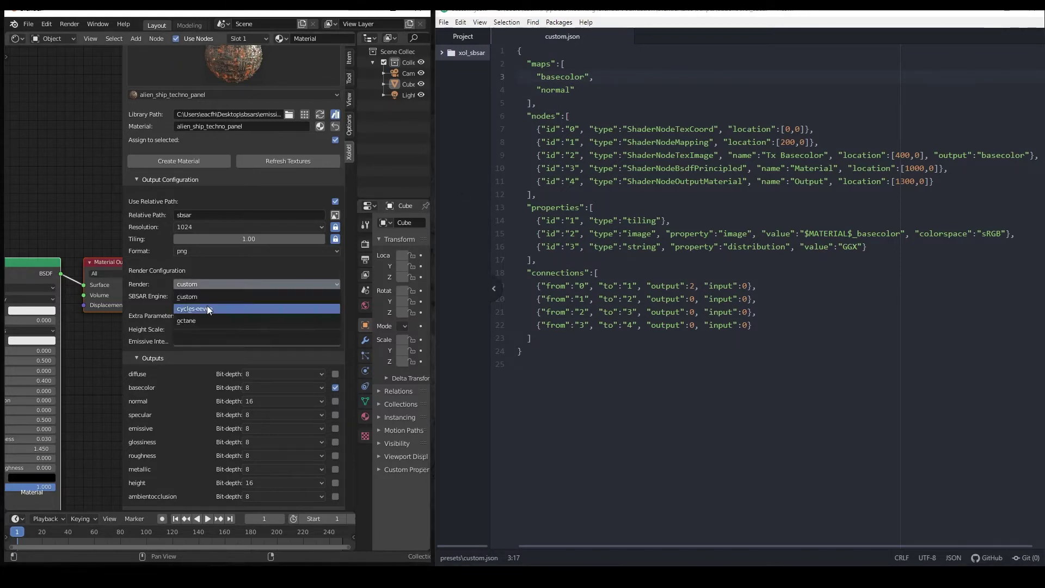
left_click(207, 304)
left_click(210, 284)
left_click(210, 293)
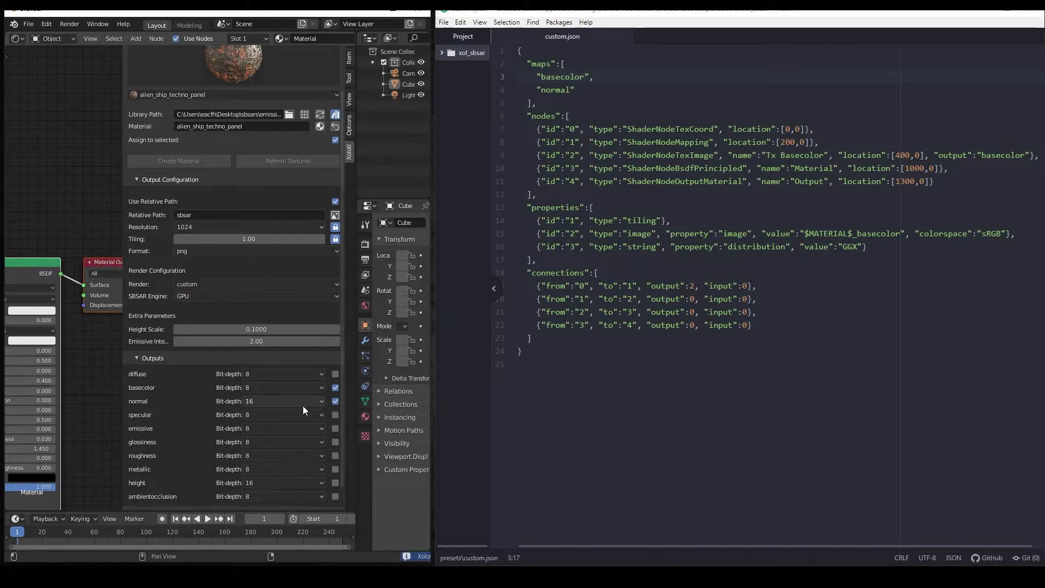
- Delete the normal map entry, save custom.json, and toggle the render preset again
left_click_drag(596, 86, 590, 76)
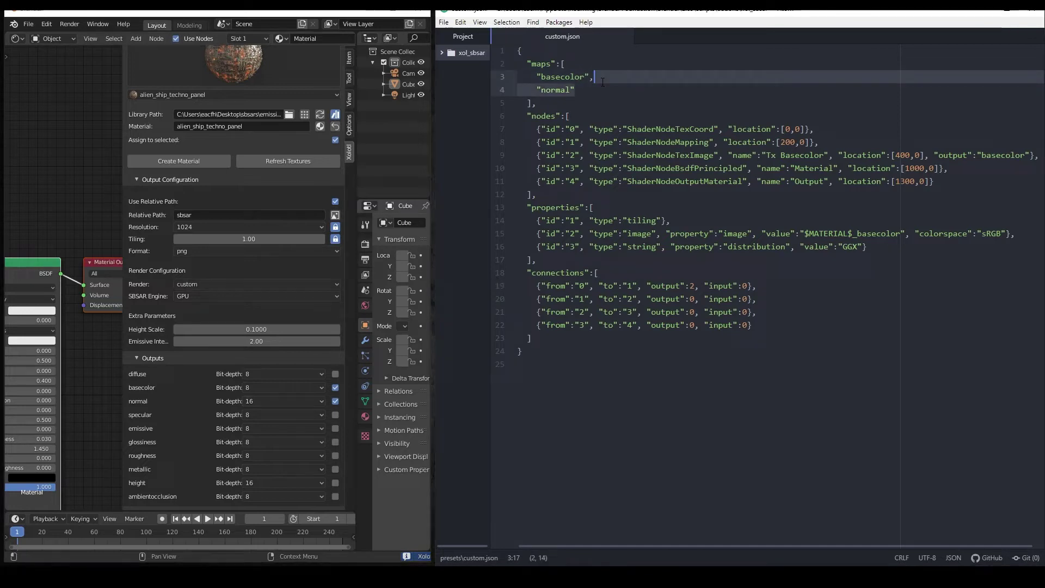
key("BackSpace")
key("ctrl+s")
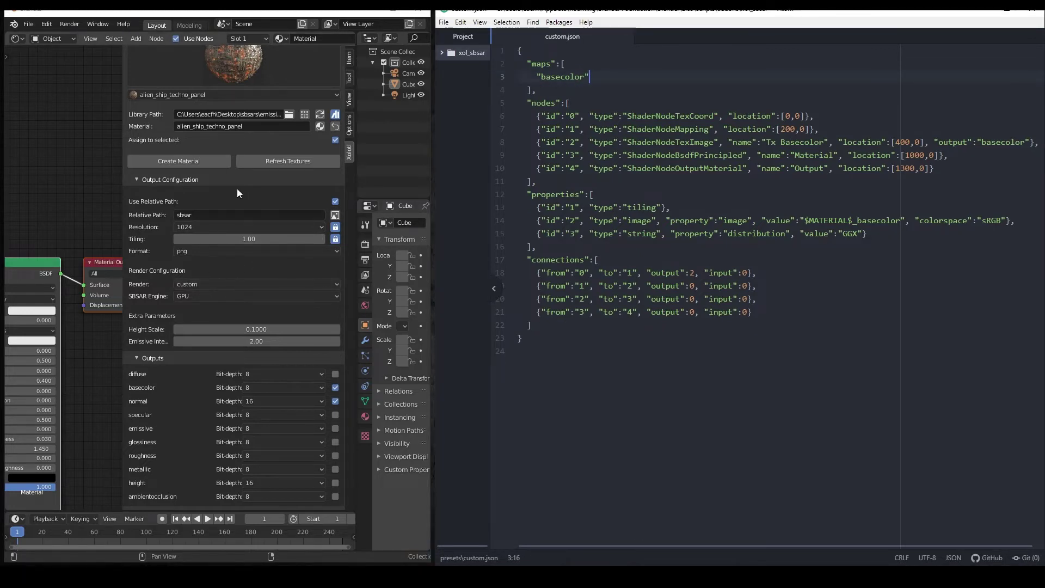
left_click(198, 283)
left_click(195, 308)
left_click(198, 285)
- Reselect the custom render preset so only the helloworld output is enabled
left_click(198, 293)
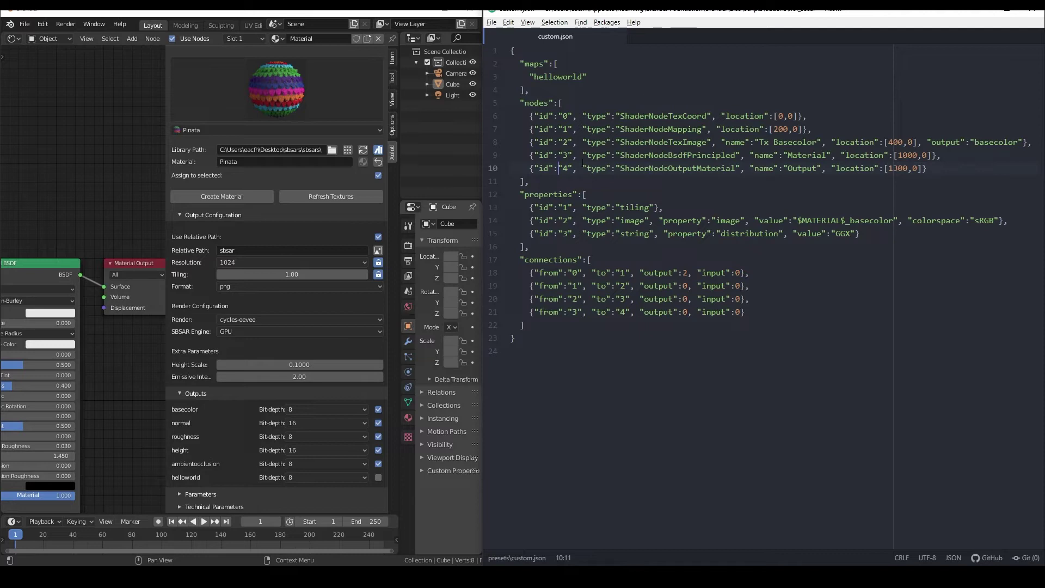
left_click(289, 319)
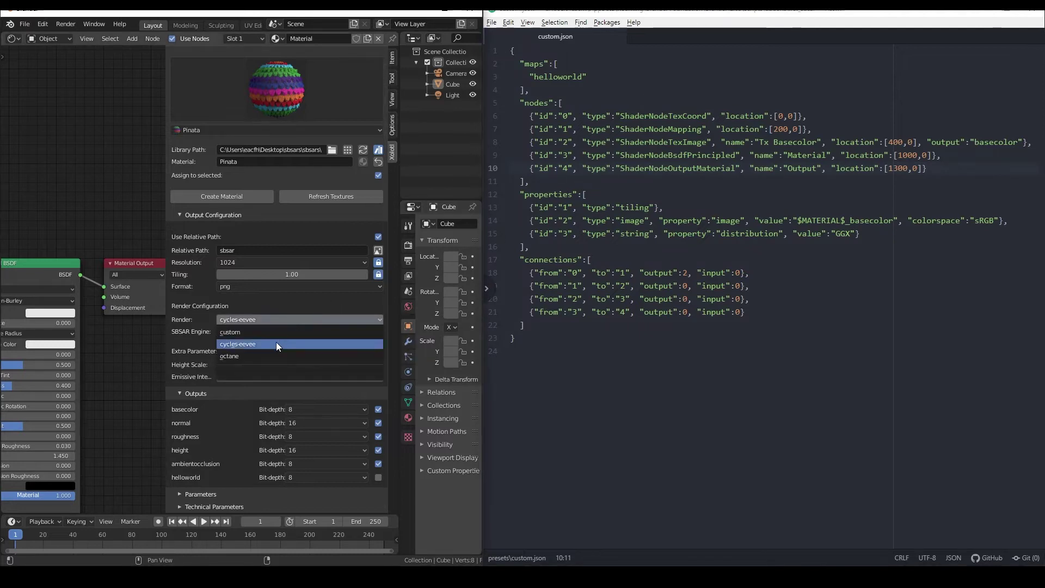
left_click(281, 332)
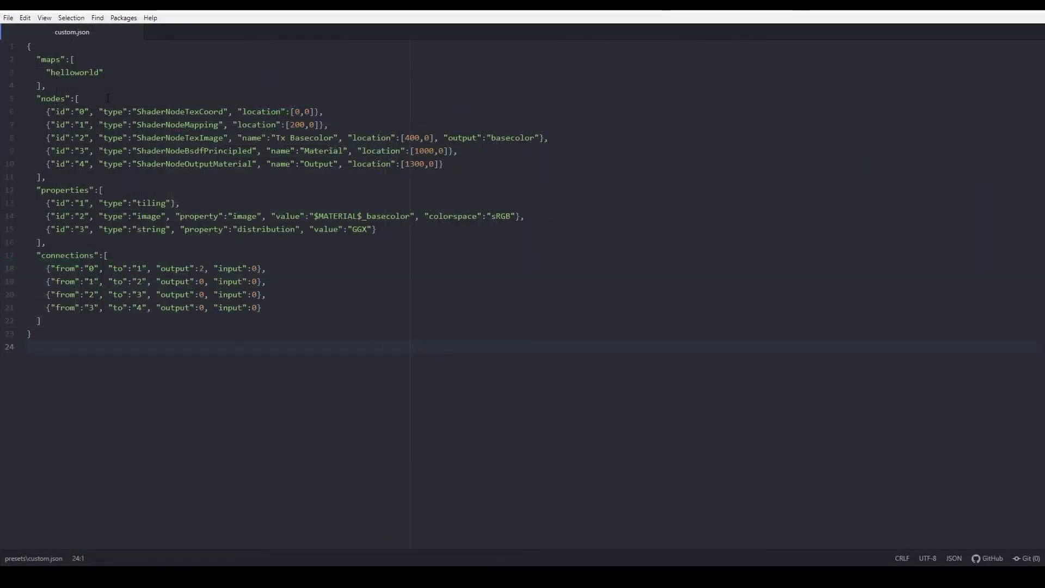
left_click_drag(73, 99, 42, 101)
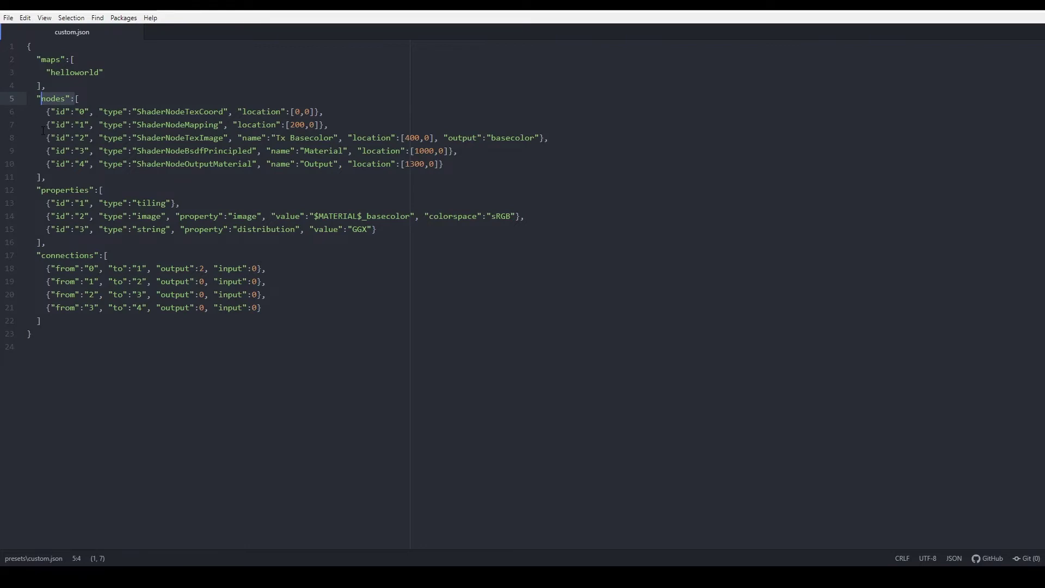
left_click_drag(51, 112, 93, 112)
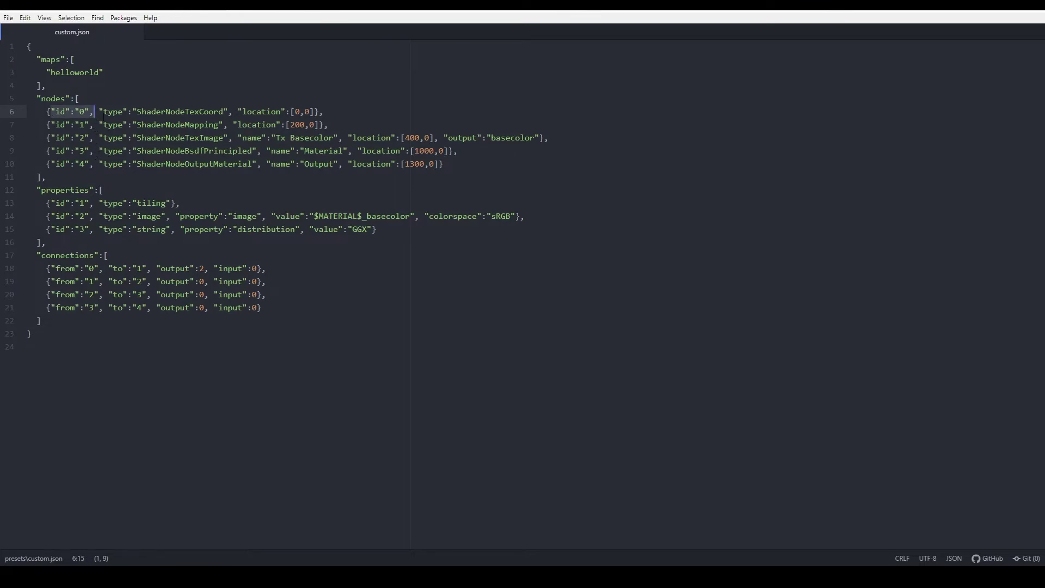
left_click_drag(104, 112, 123, 111)
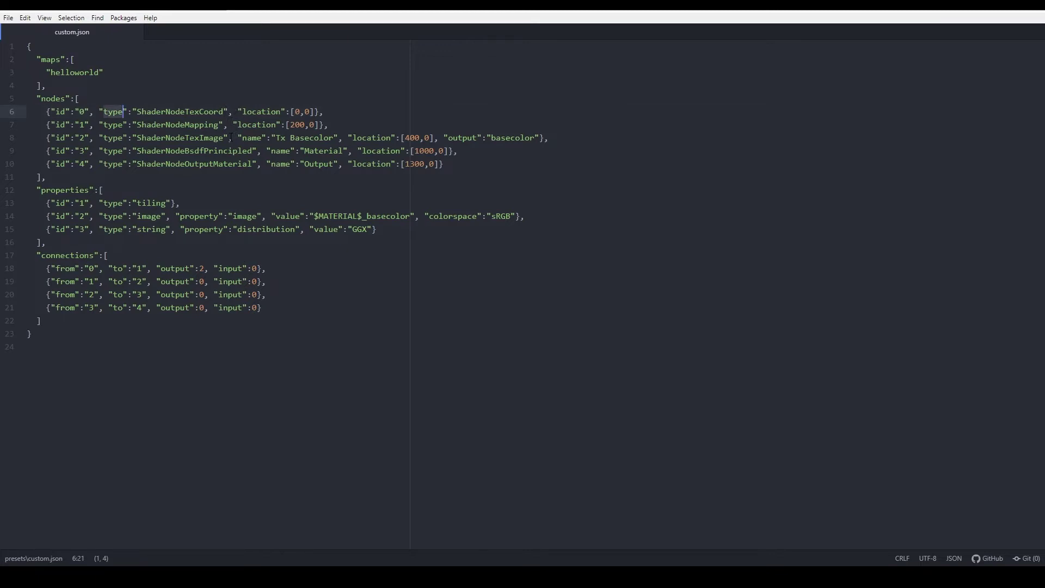
left_click_drag(238, 111, 281, 111)
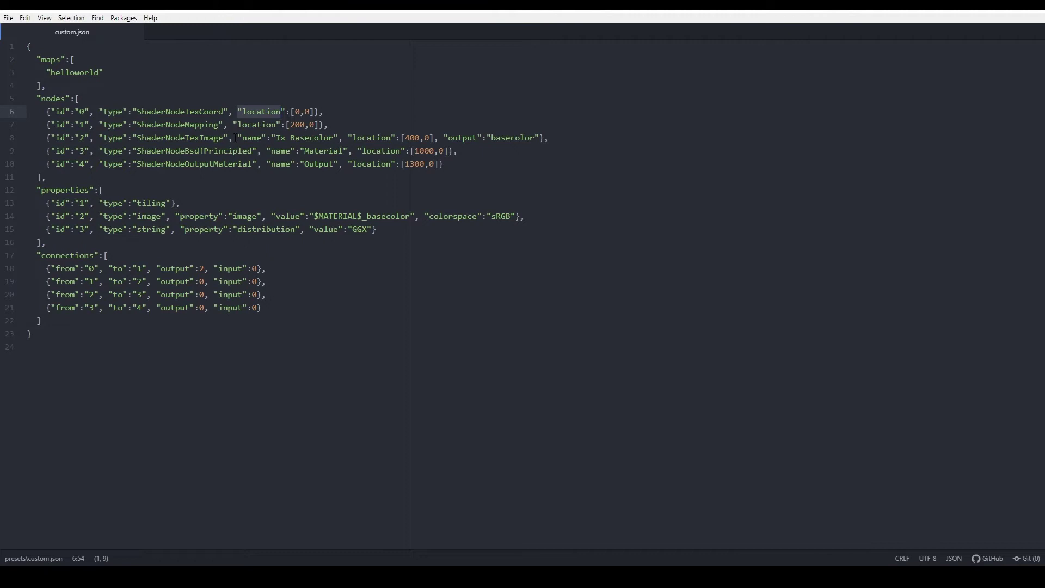
left_click_drag(233, 137, 270, 137)
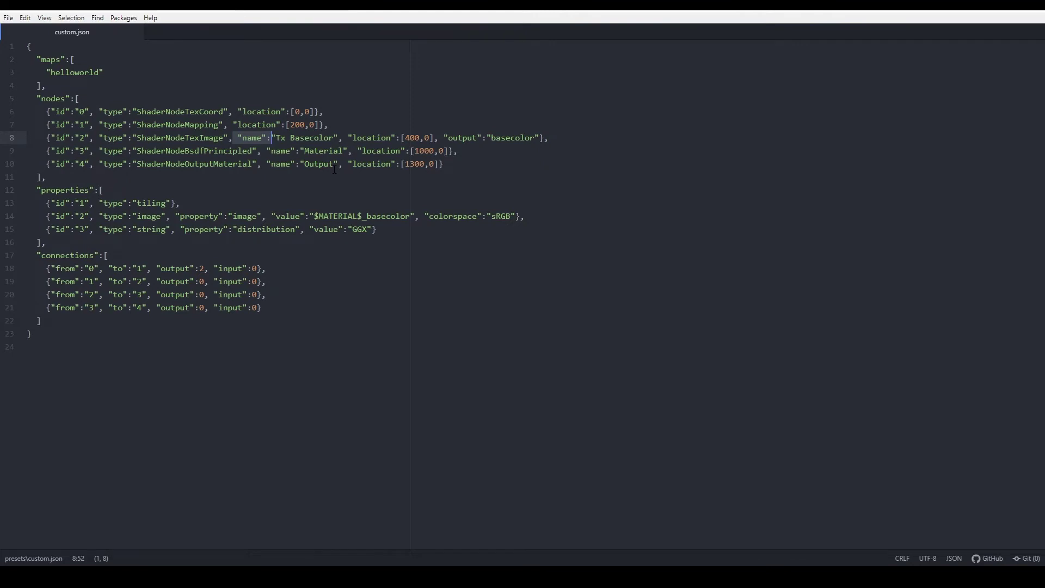
left_click_drag(439, 139, 555, 143)
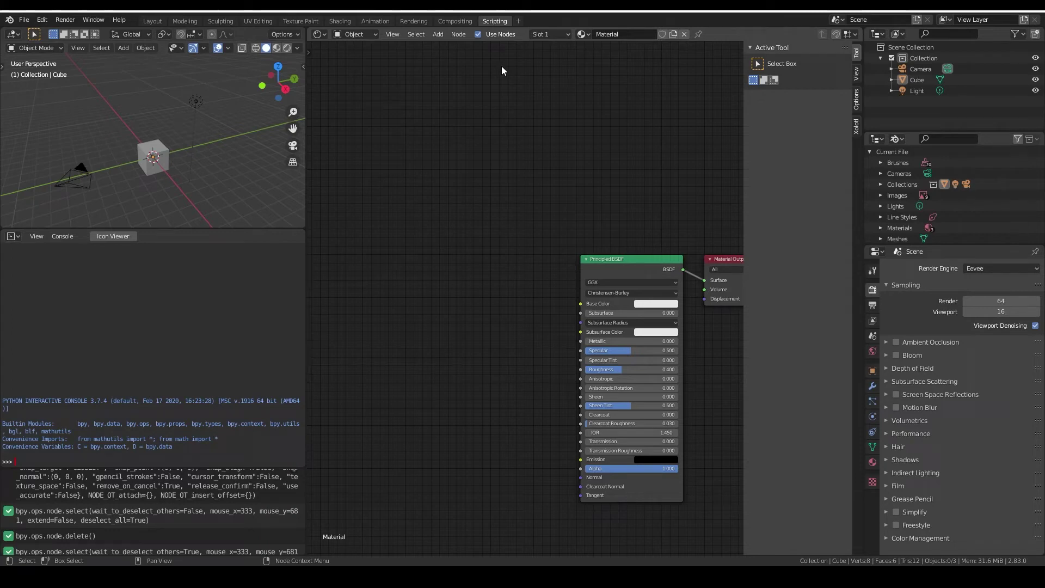
- Add a Principled BSDF shader node and place it left of the existing one
left_click(439, 35)
mouse_move(469, 87)
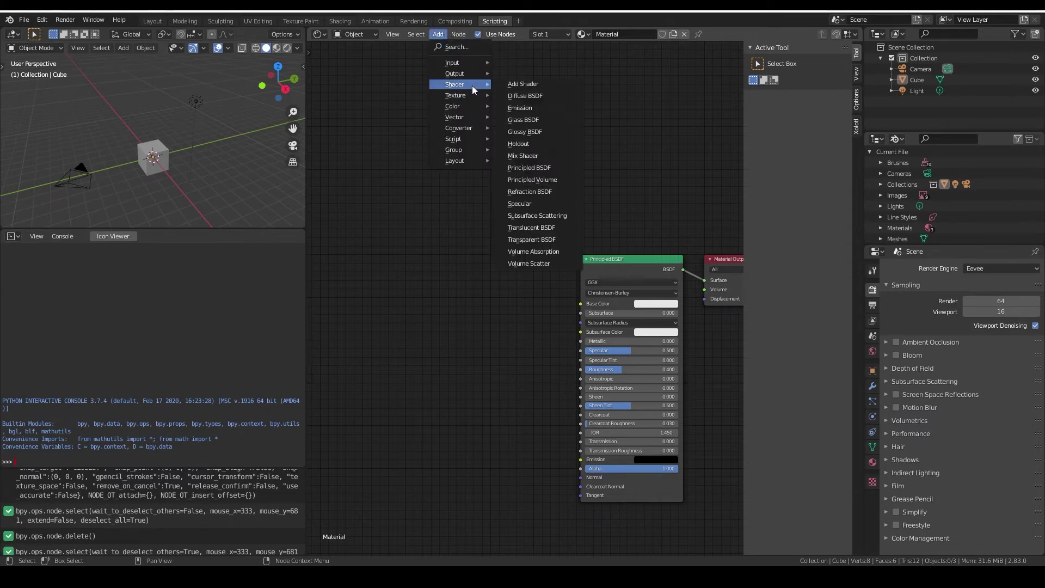
left_click(530, 168)
left_click(392, 205)
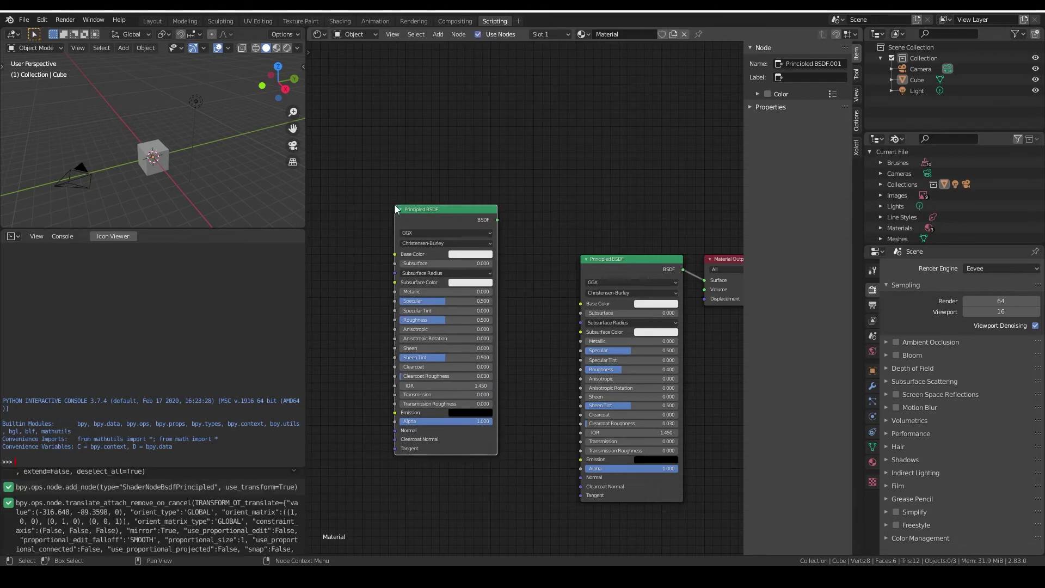
left_click(185, 485)
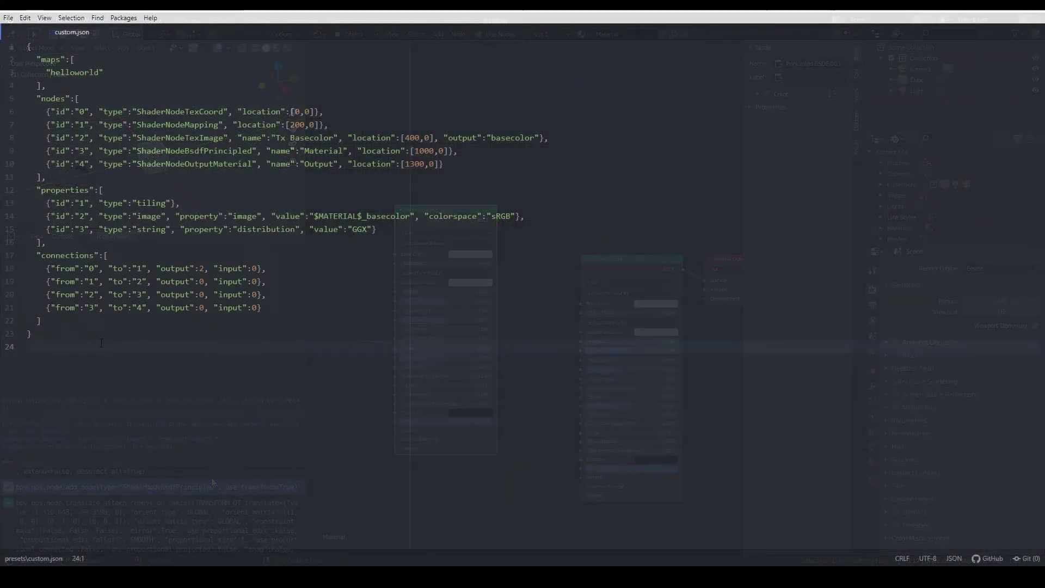
- Walk through custom.json's properties: id, type, property, GGX value and $MATERIAL$_basecolor image
left_click_drag(90, 189, 37, 190)
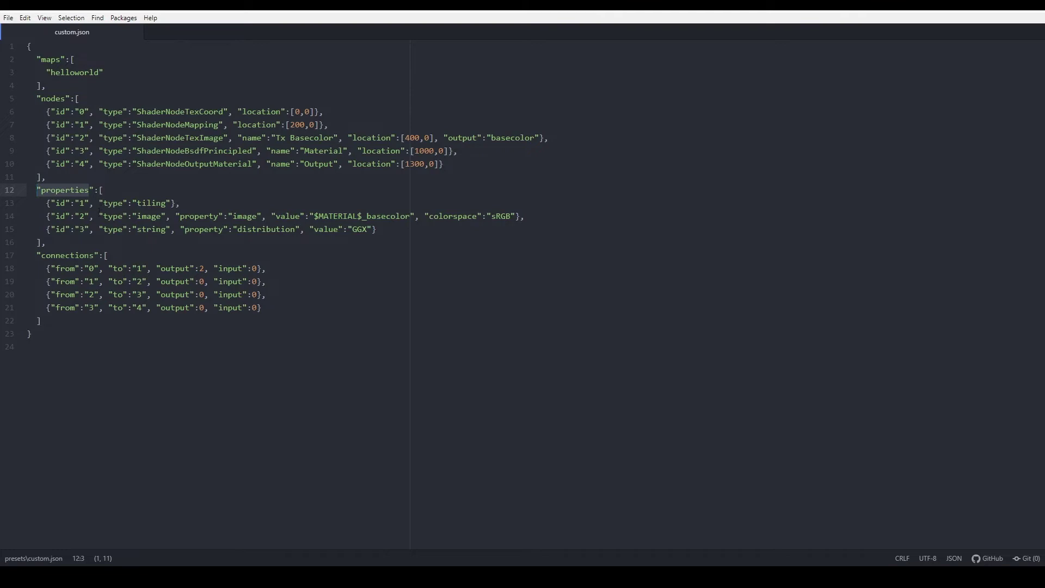
left_click_drag(89, 229, 57, 229)
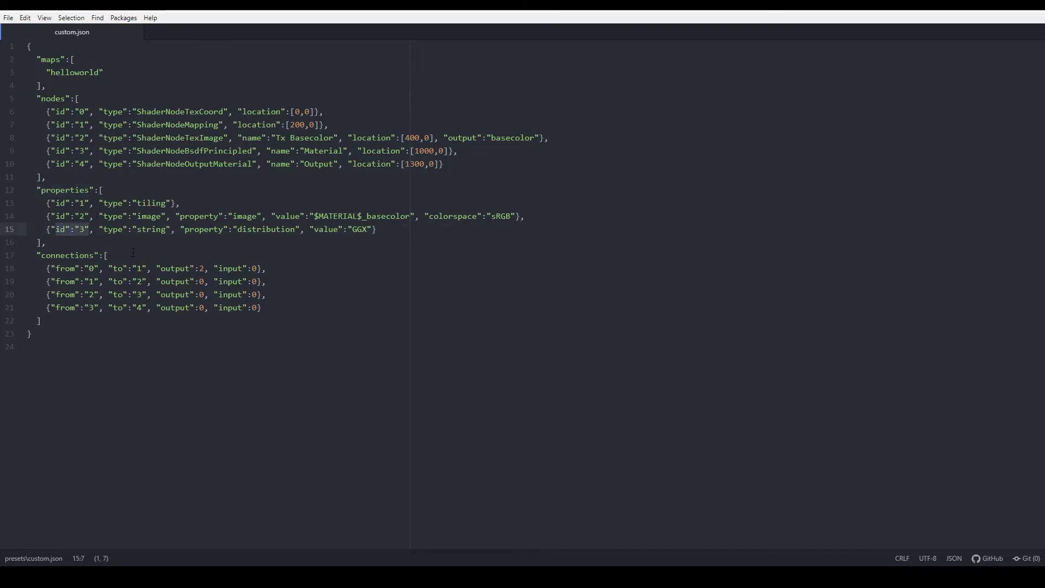
left_click_drag(125, 229, 104, 229)
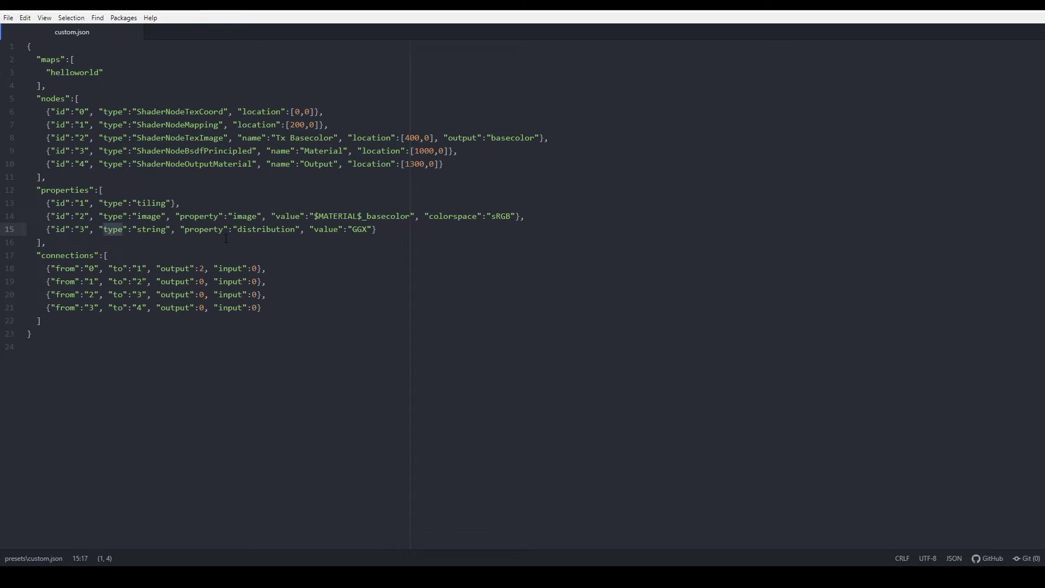
left_click_drag(225, 229, 184, 229)
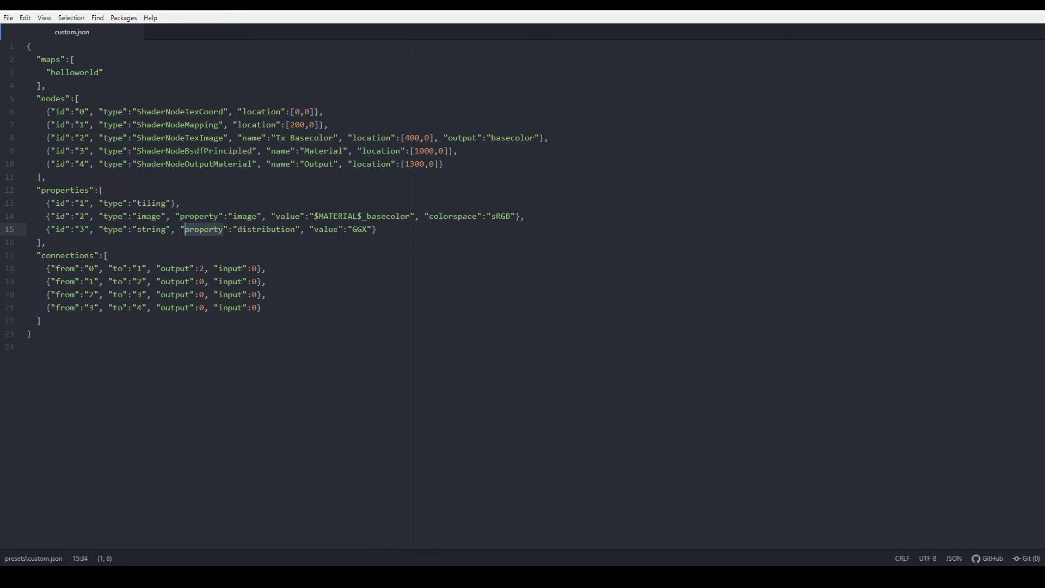
left_click_drag(338, 229, 314, 229)
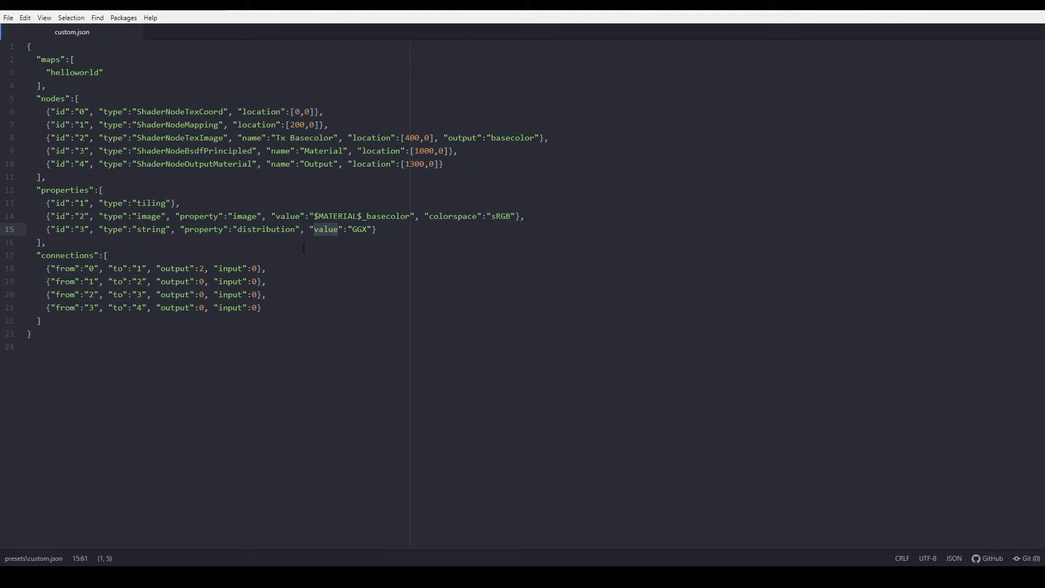
left_click_drag(154, 203, 141, 203)
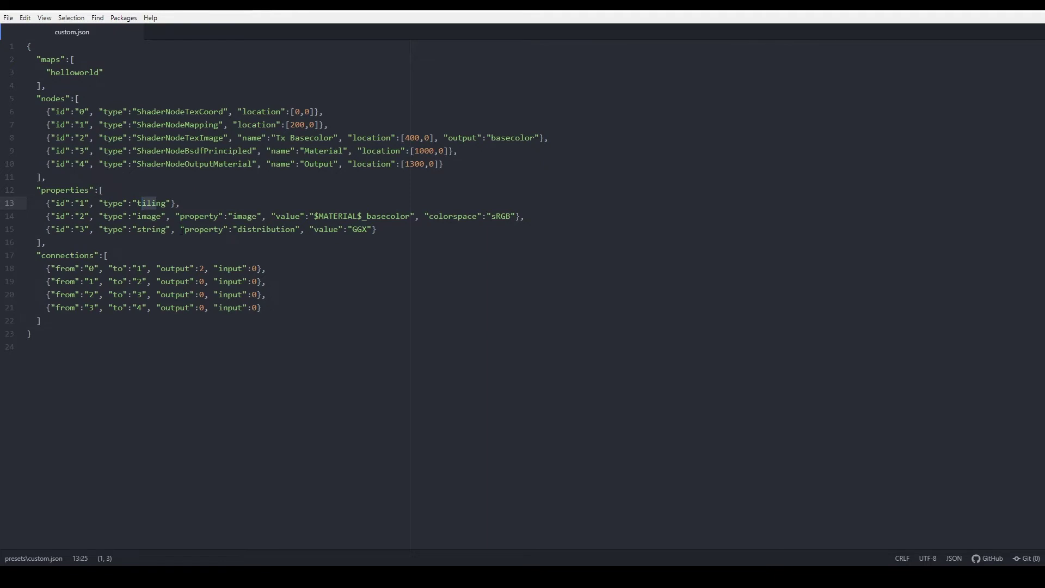
left_click(239, 217)
left_click_drag(516, 216, 272, 213)
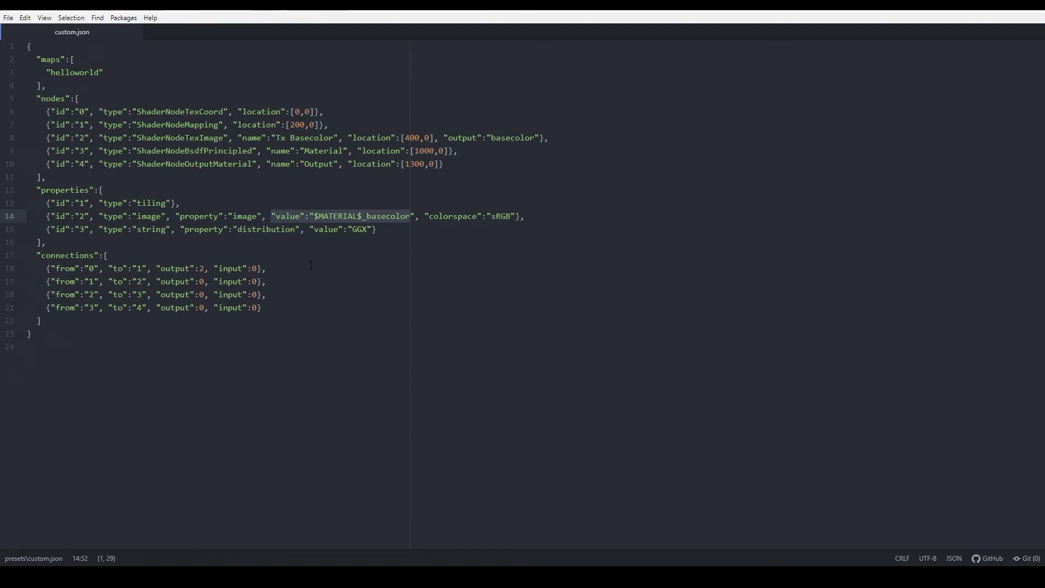
left_click_drag(382, 231, 50, 230)
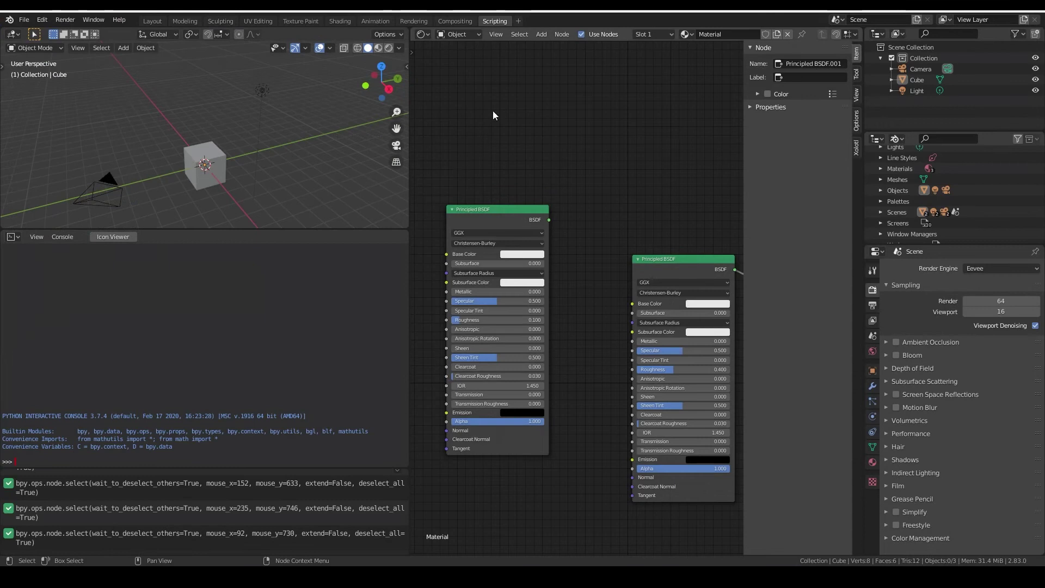
- Set the new Principled BSDF node's Roughness to 0.5
left_click(521, 319)
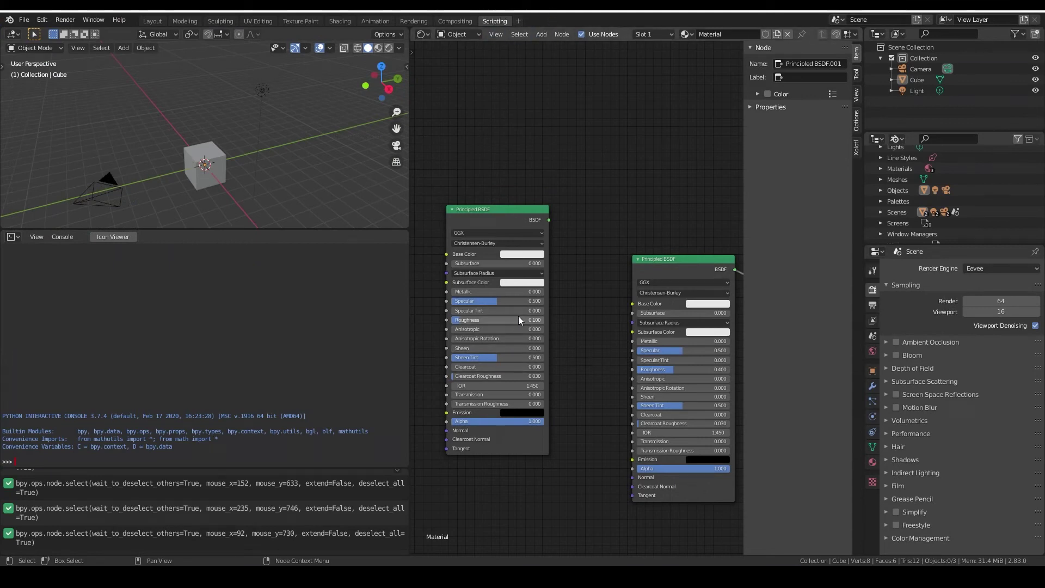
type("0.5")
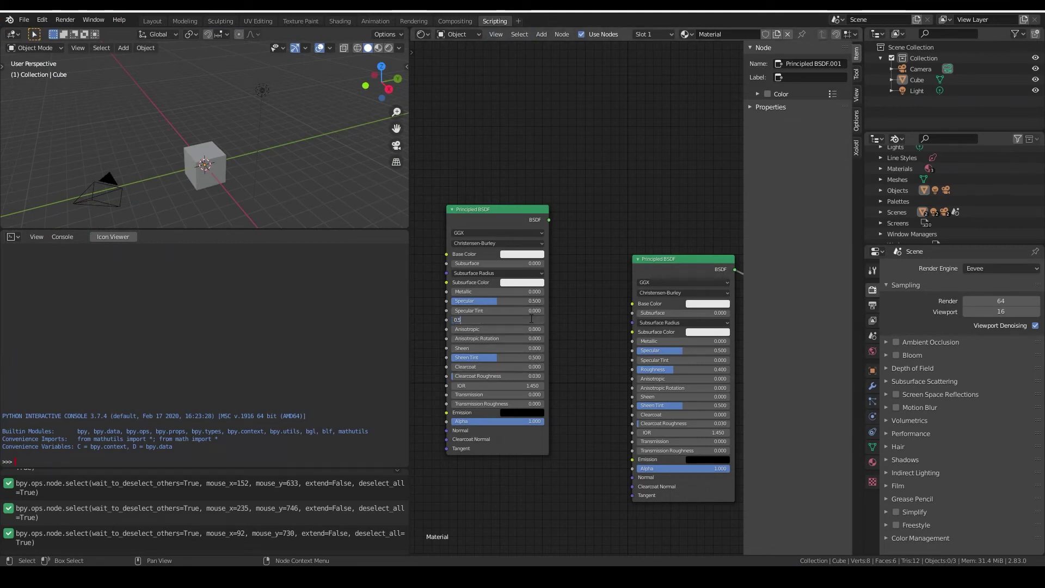
key("Return")
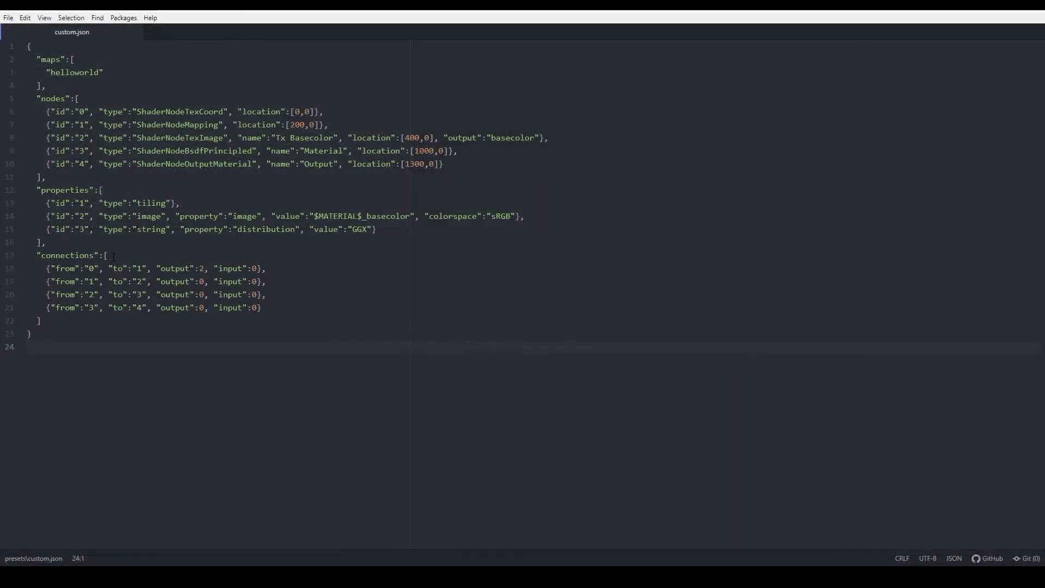
- Go over custom.json's connections section: the from, to, output and input keys
left_click_drag(93, 255, 42, 255)
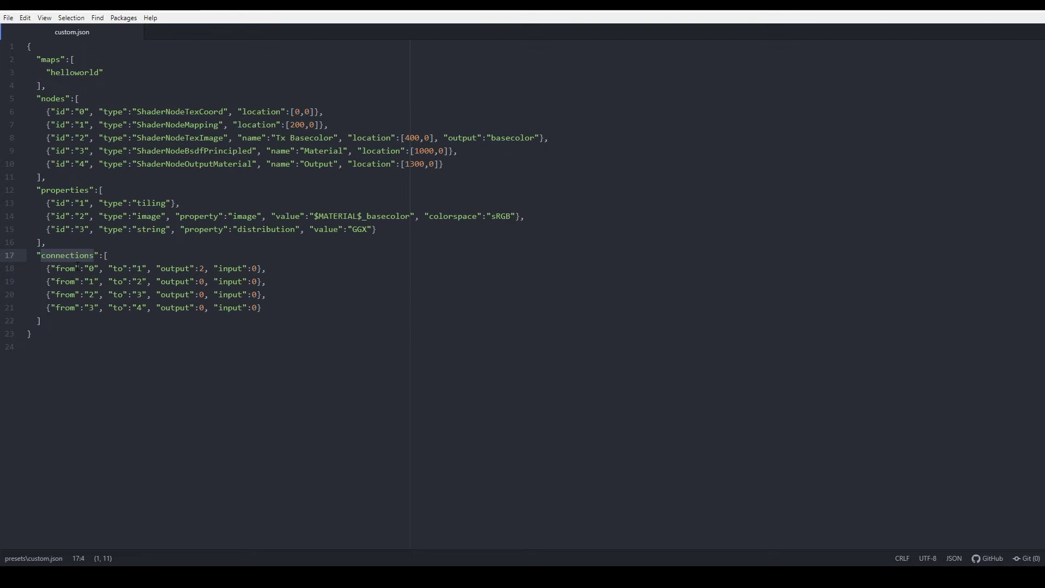
left_click_drag(75, 268, 51, 268)
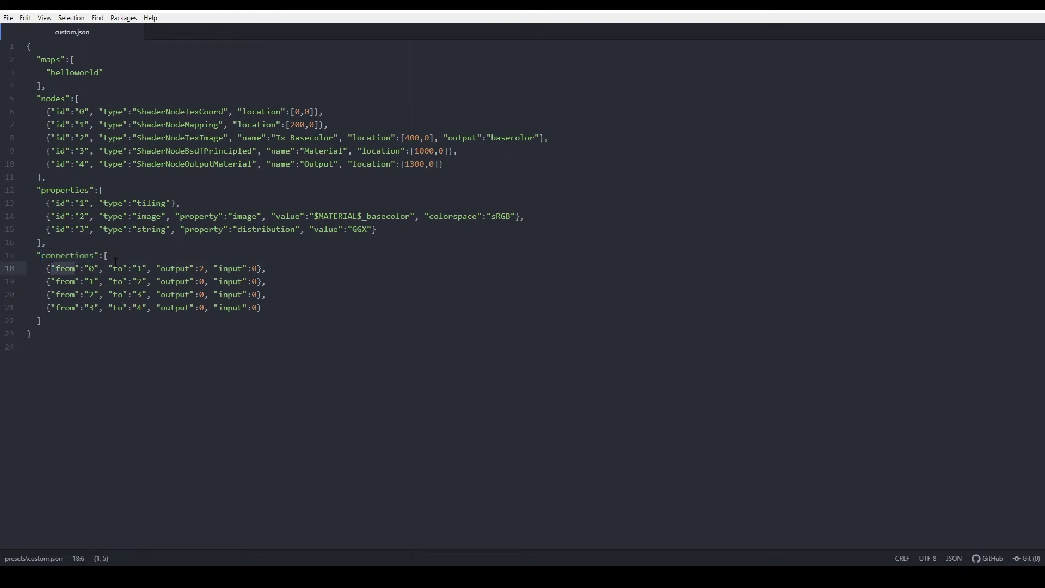
left_click_drag(124, 269, 113, 268)
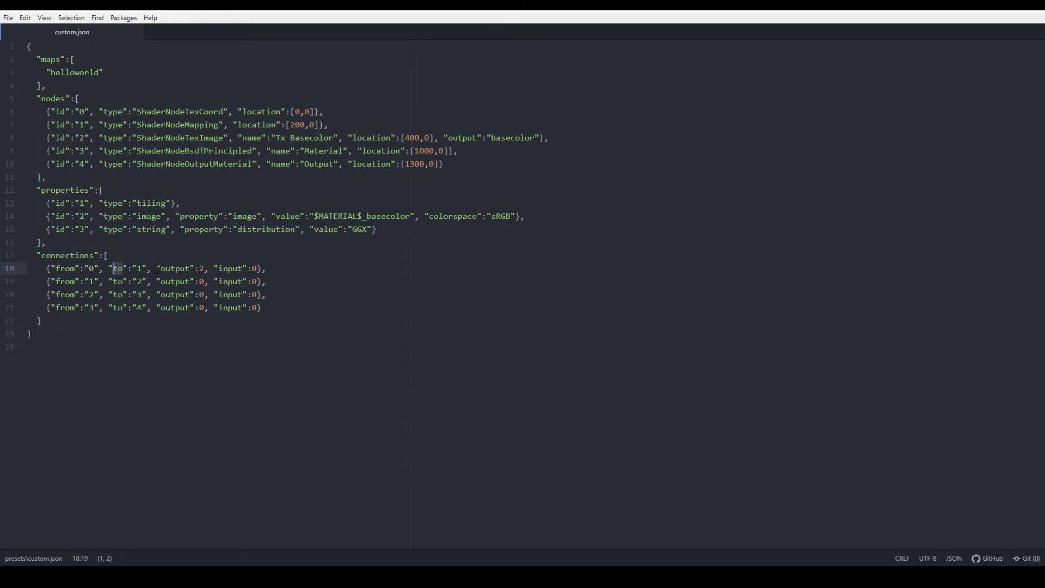
left_click_drag(157, 269, 263, 268)
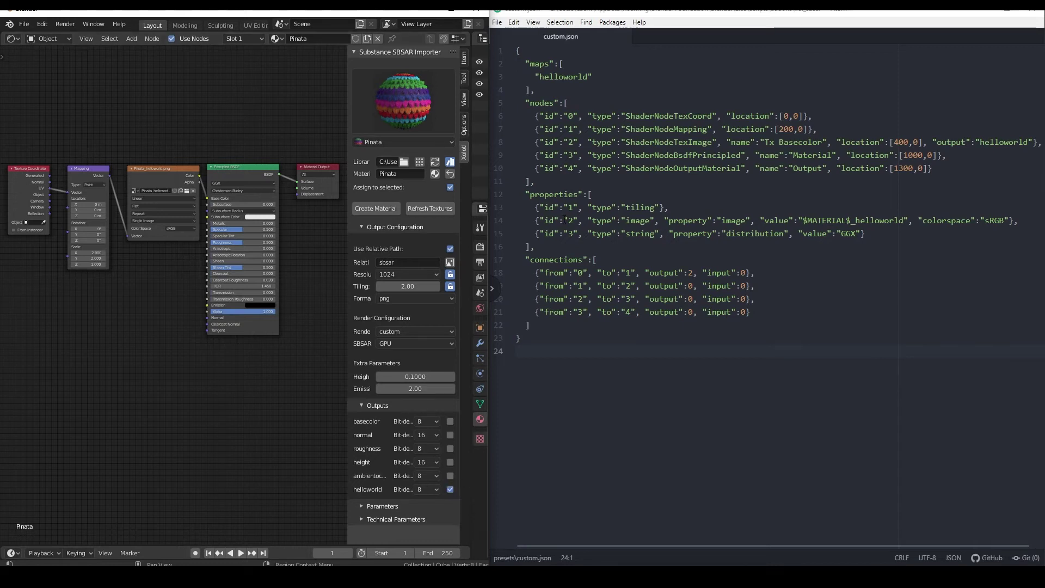
left_click_drag(593, 76, 527, 77)
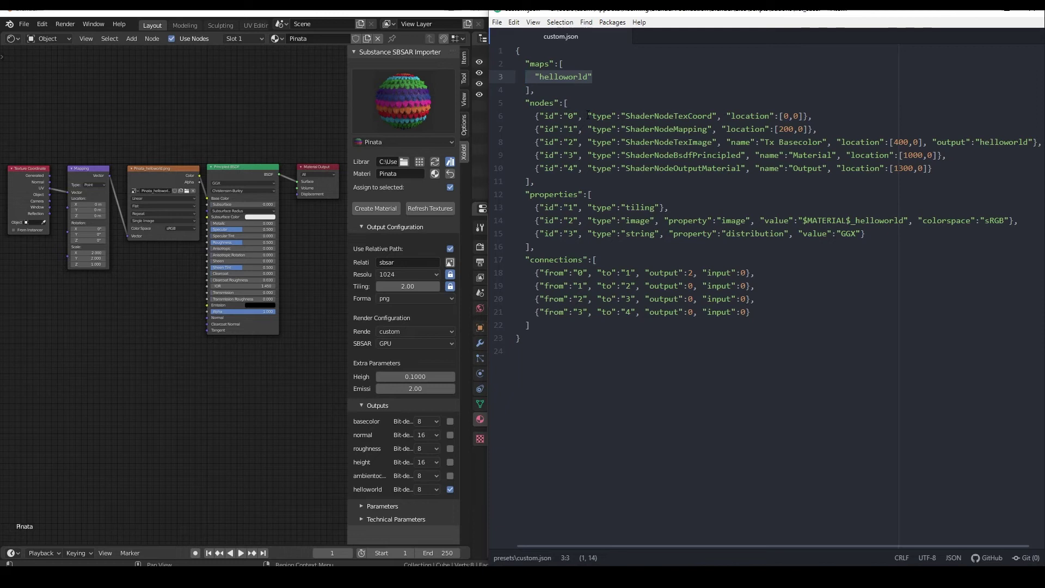
double_click(690, 116)
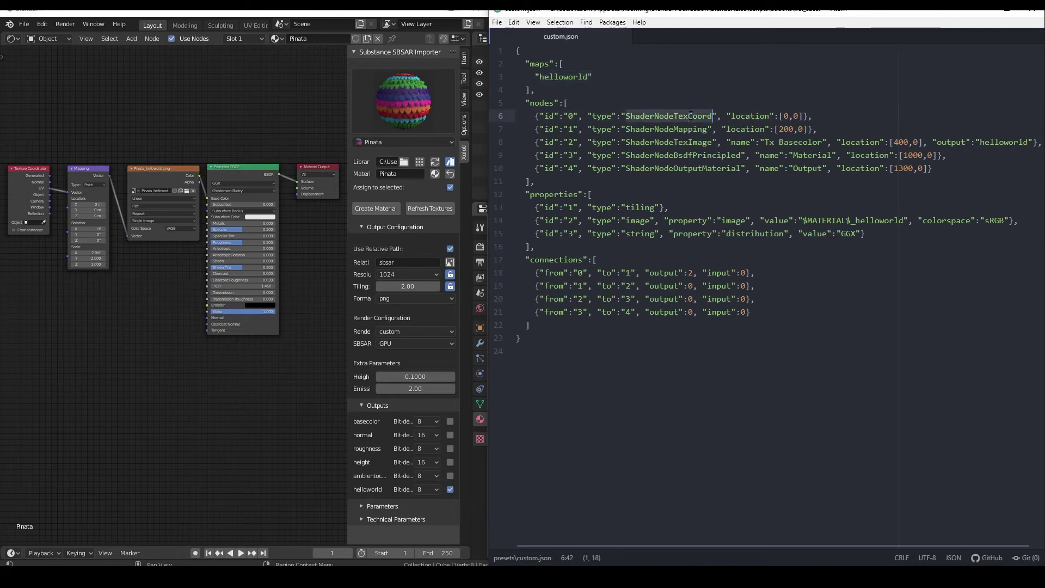
double_click(691, 129)
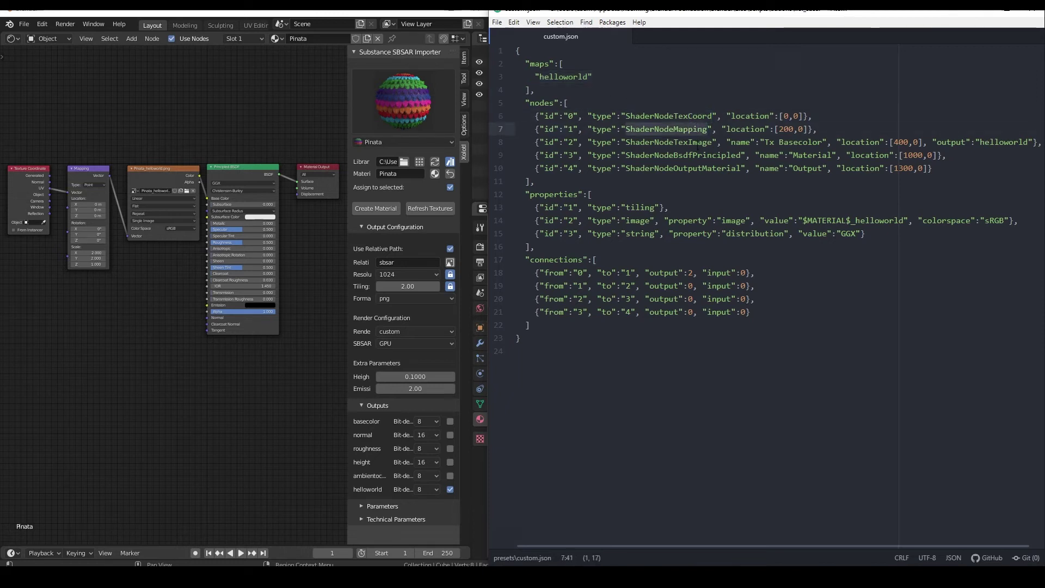
double_click(697, 142)
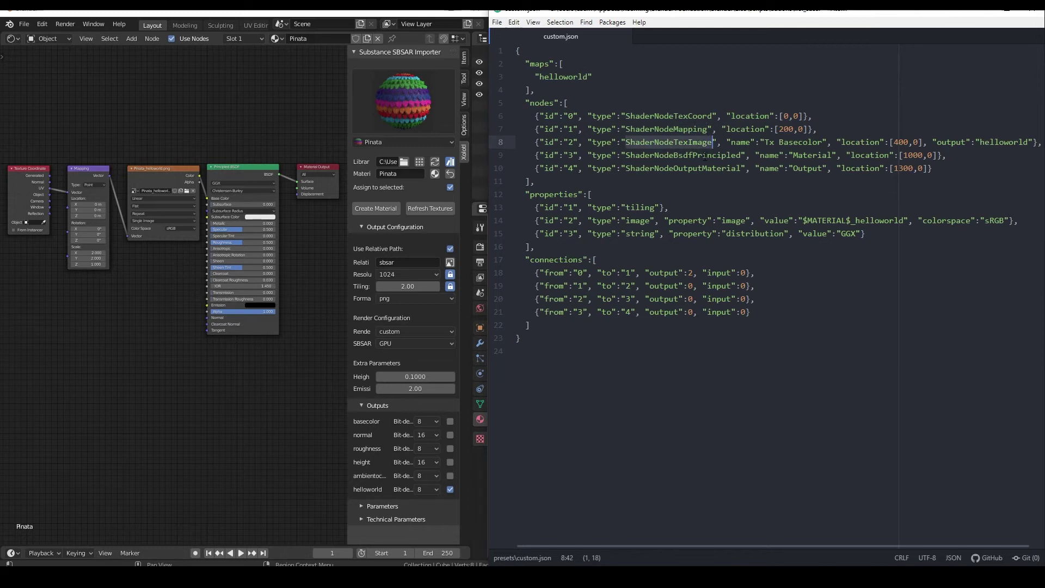
double_click(704, 155)
double_click(708, 169)
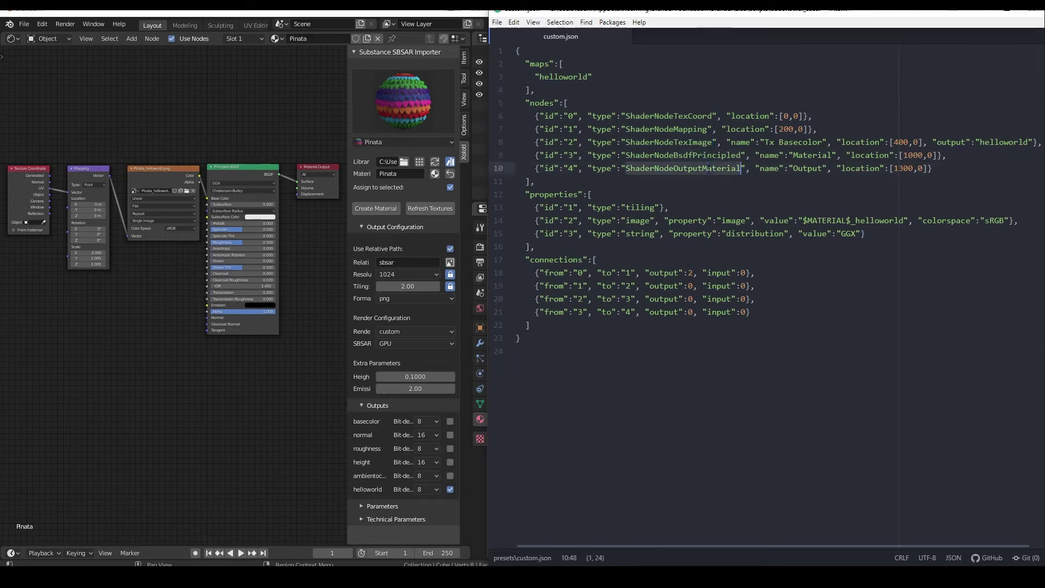
left_click_drag(669, 207, 535, 209)
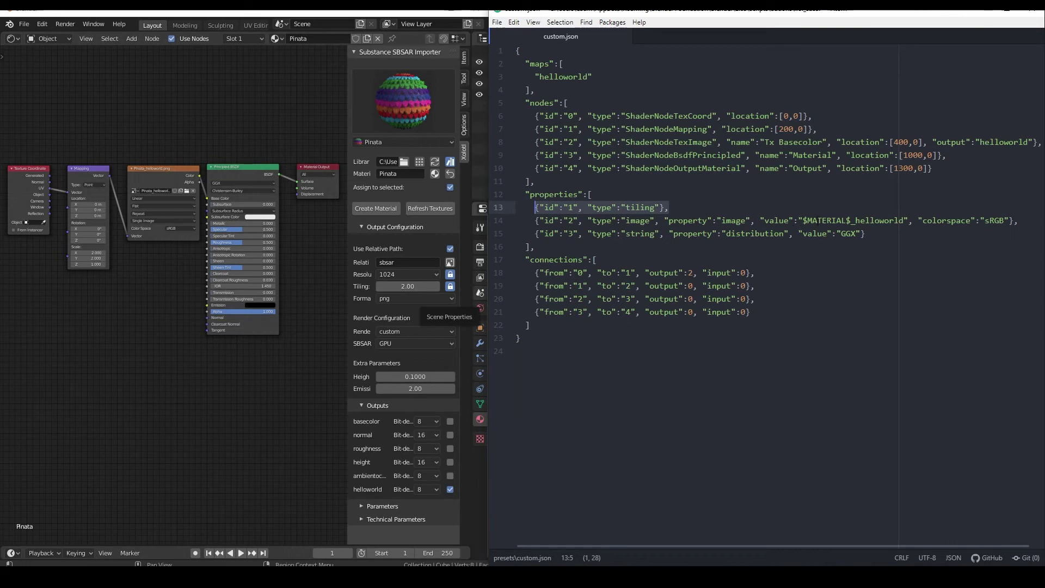
left_click(912, 236)
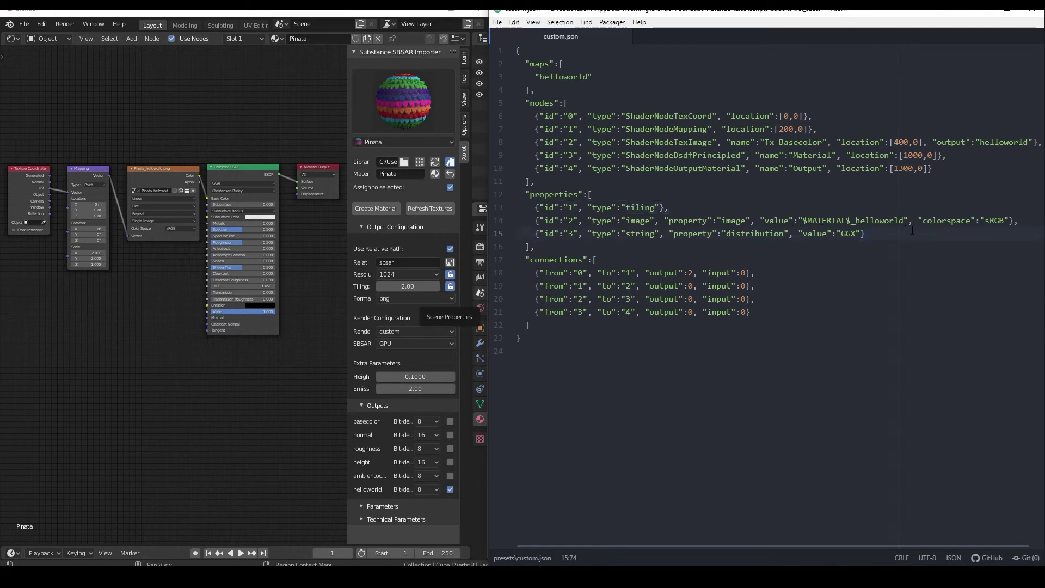
double_click(895, 221)
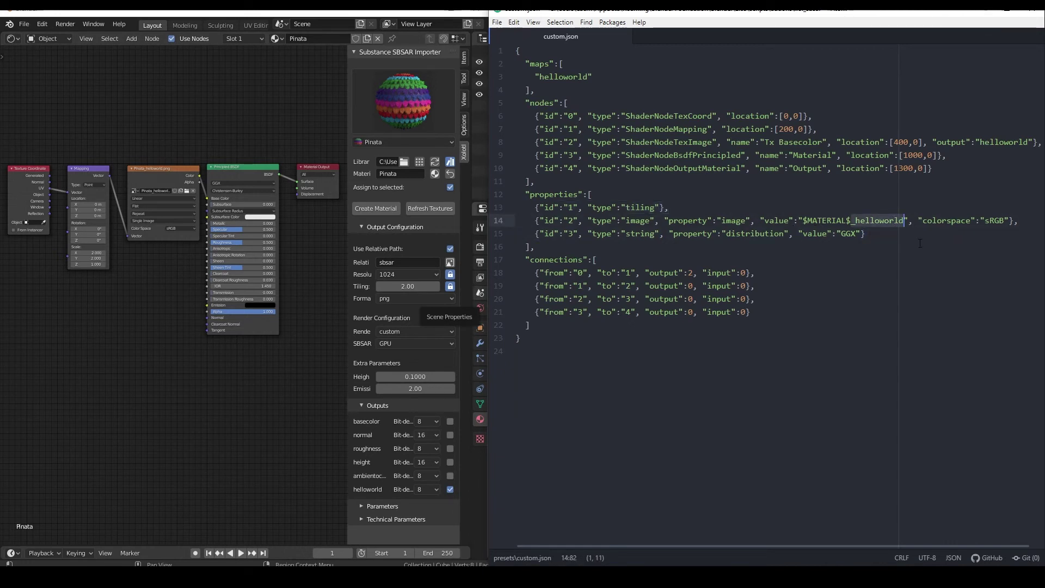
double_click(994, 220)
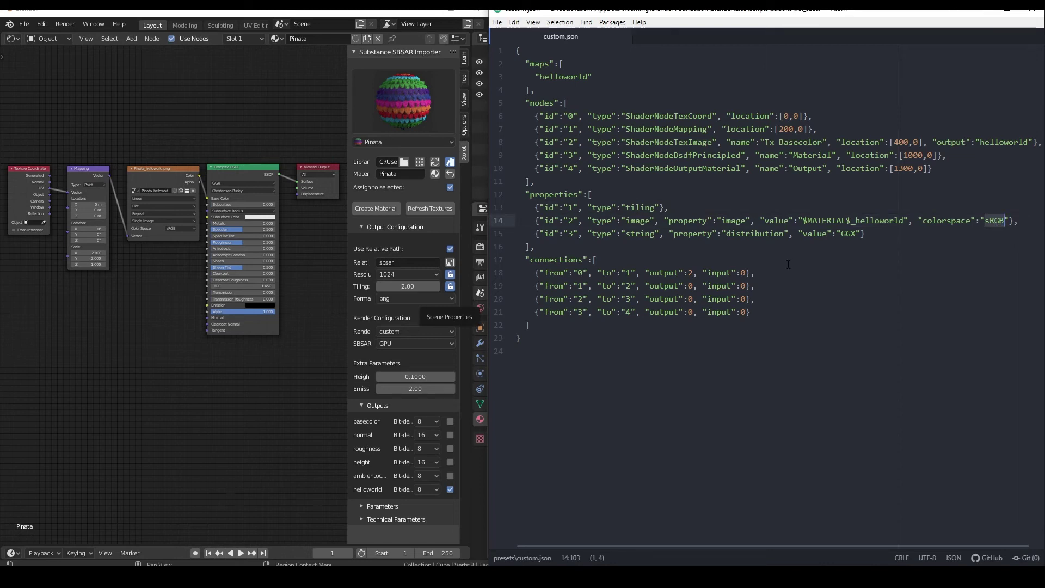
double_click(847, 233)
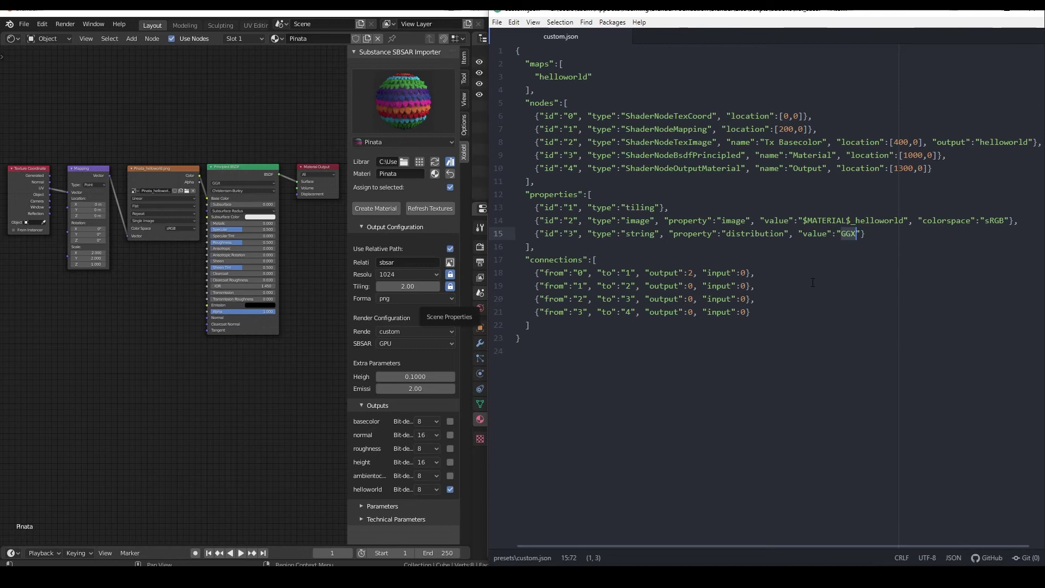
left_click_drag(757, 273, 529, 267)
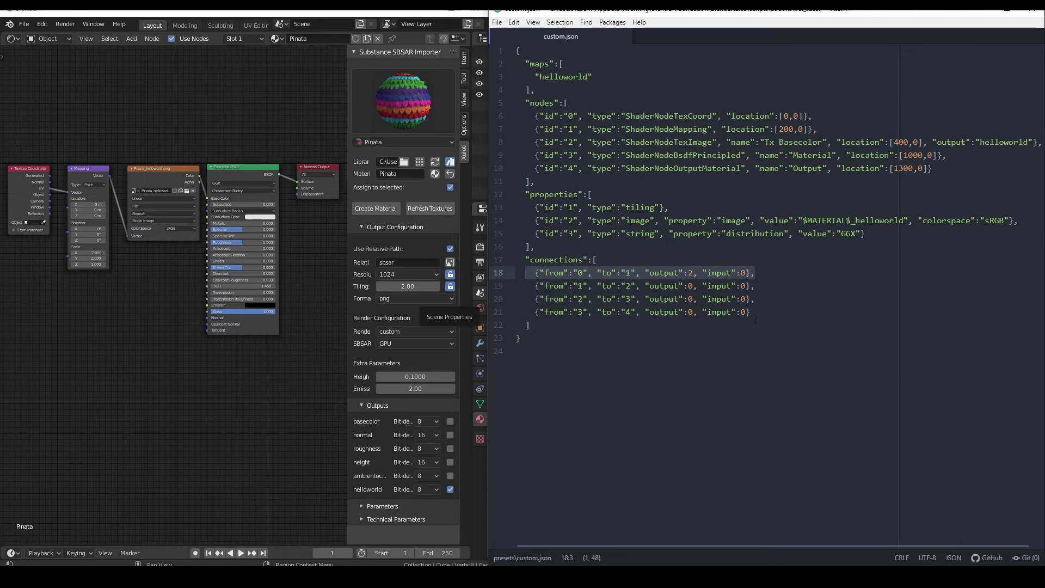
left_click_drag(756, 285, 534, 286)
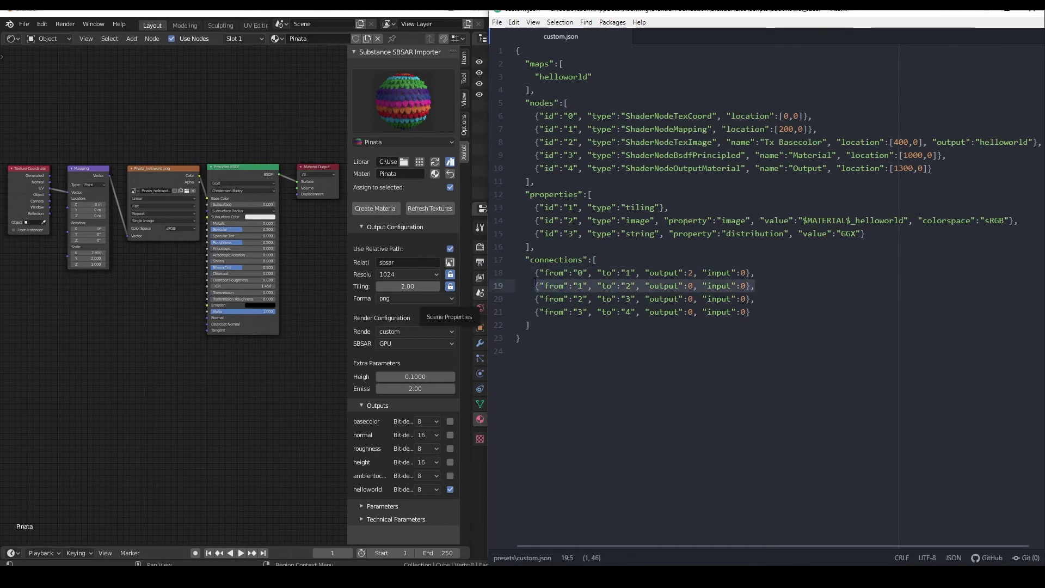
left_click_drag(755, 299, 525, 298)
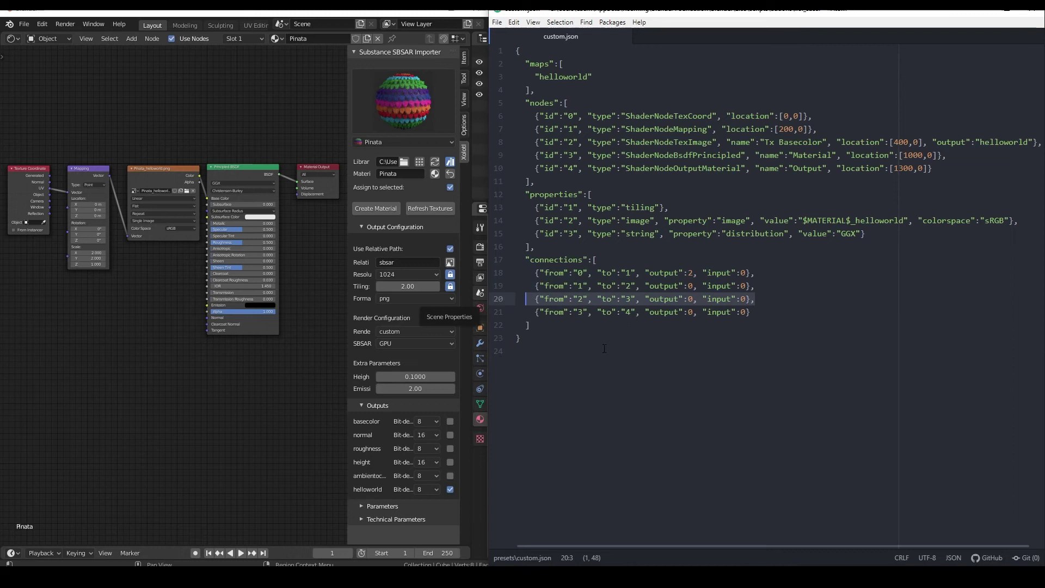
left_click_drag(751, 311, 525, 312)
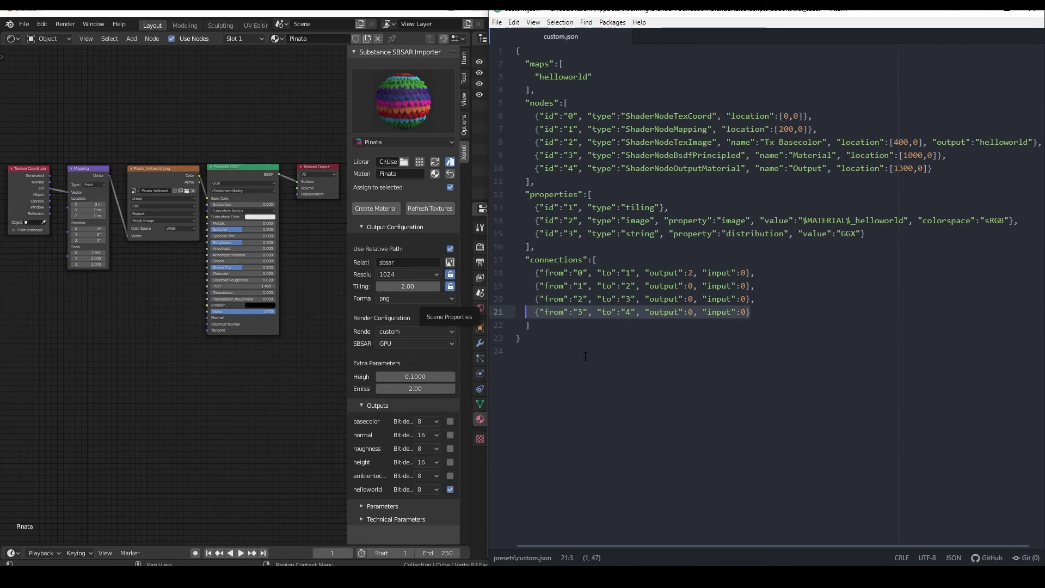
key("Home")
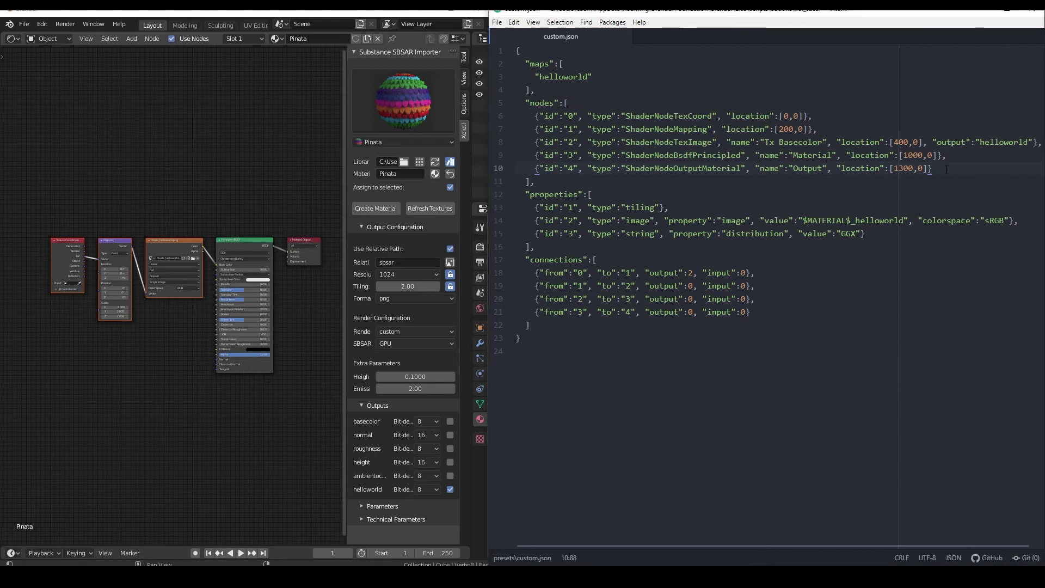
- Paste ShaderNodeTexVoronoi and ShaderNodeMixRGB entries into the nodes list
type(",")
key("Return")
type("{\"id\":\"5\", \"type\":\"ShaderNodeTexVoronoi\", \"location\":[400,300]},")
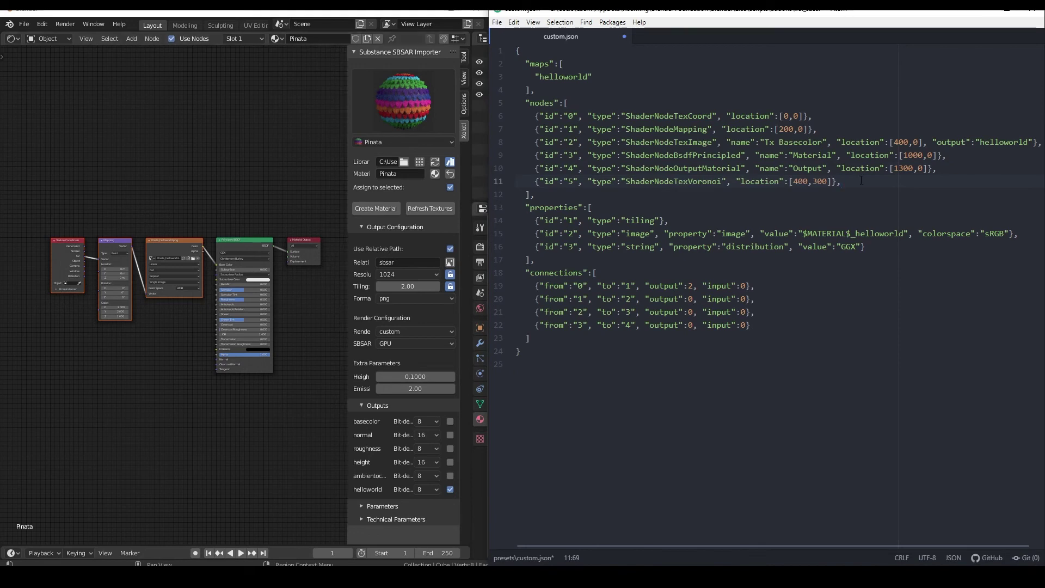
key("Return")
type("{\"id\":\"6\", \"type\":\"ShaderNodeMixRGB\", \"location\":[700,300], \"dependency\":\"5\"}")
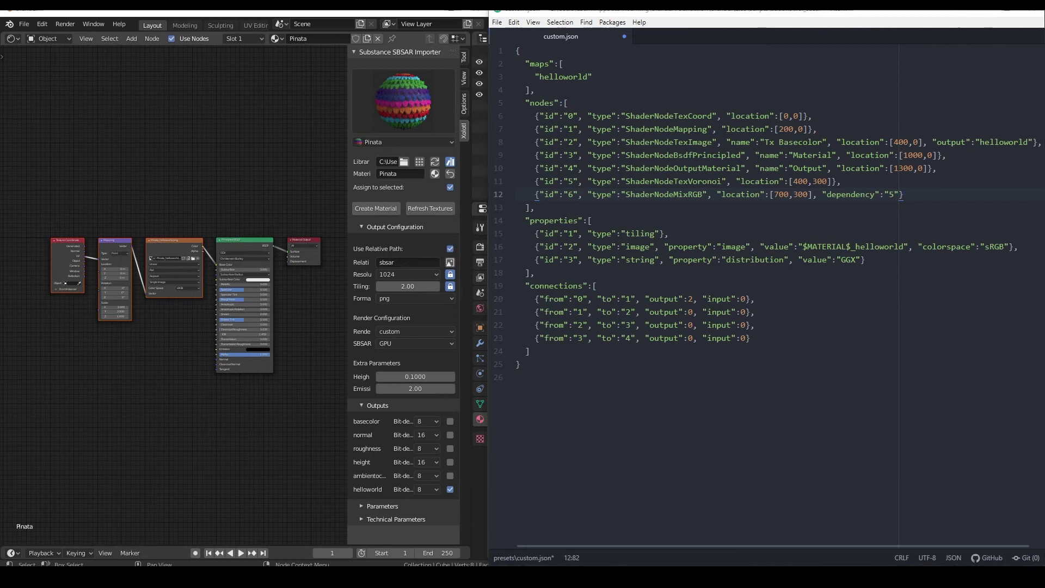
- Add properties setting Voronoi input 2 to 10 and MixRGB blend_type to MULTIPLY
left_click(881, 262)
type(",")
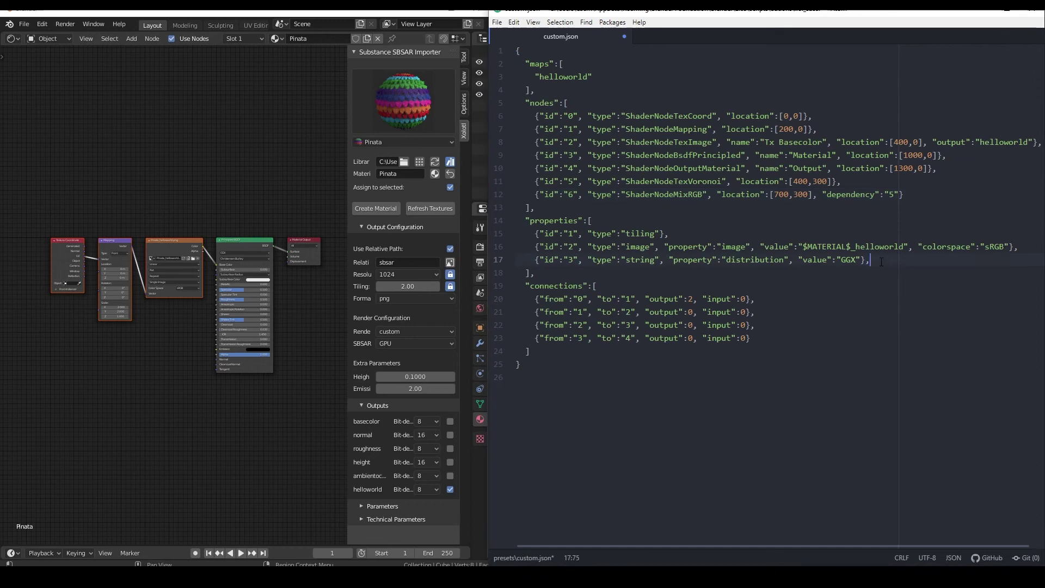
key("Return")
type("{\"id\":\"5\", \"type\":\"float\", \"property\":\"inputs[2].default_value\", \"value\":10},")
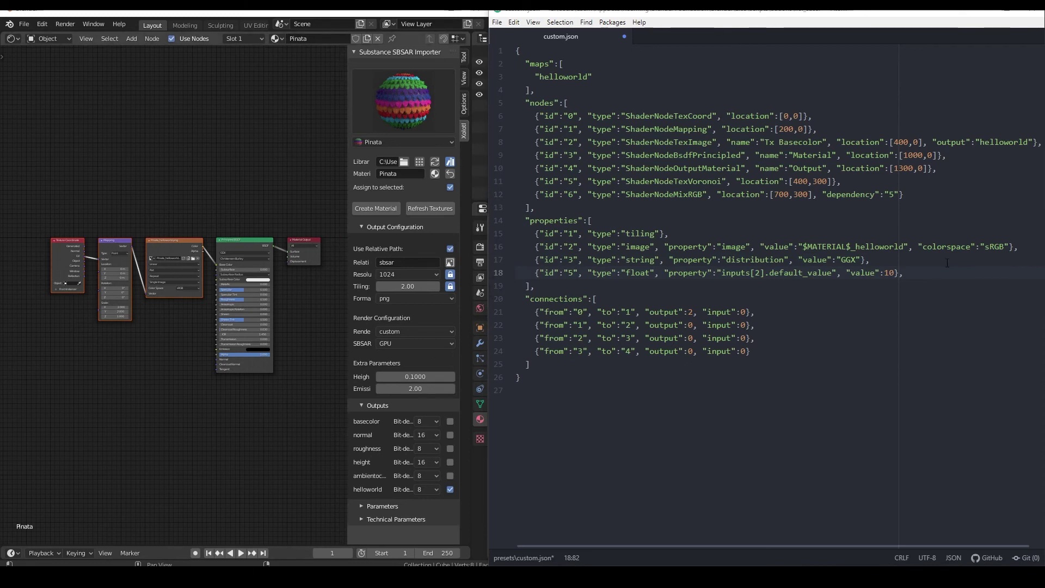
key("Up")
key("Down")
key("End")
key("Return")
type("{\"id\":\"6\", \"type\":\"string\", \"property\":\"blend_type\", \"value\":\"MULTIPLY\"}")
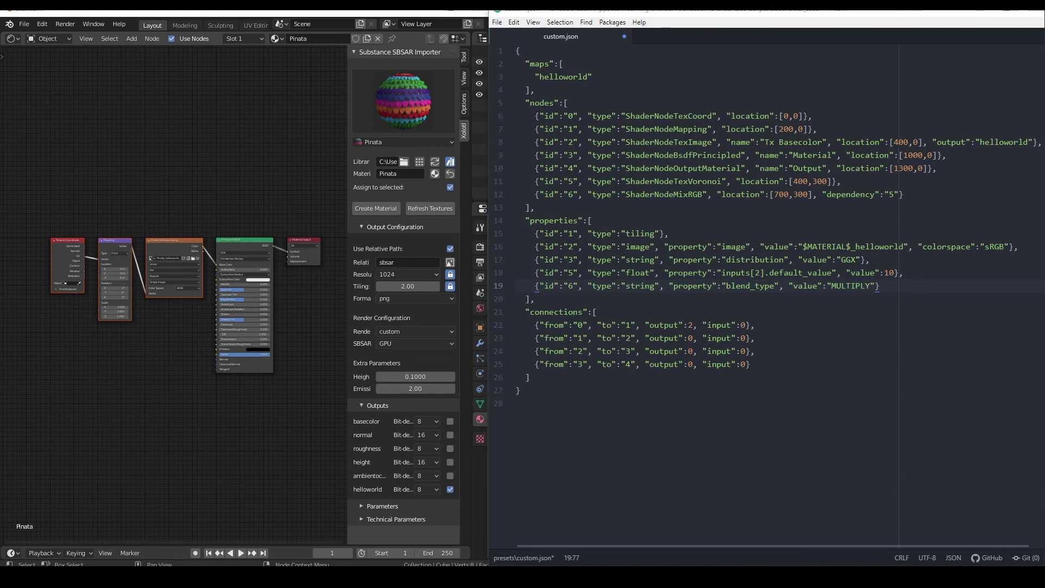
- Add a connection from node 5 output 1 to node 6 input 1
left_click(779, 365)
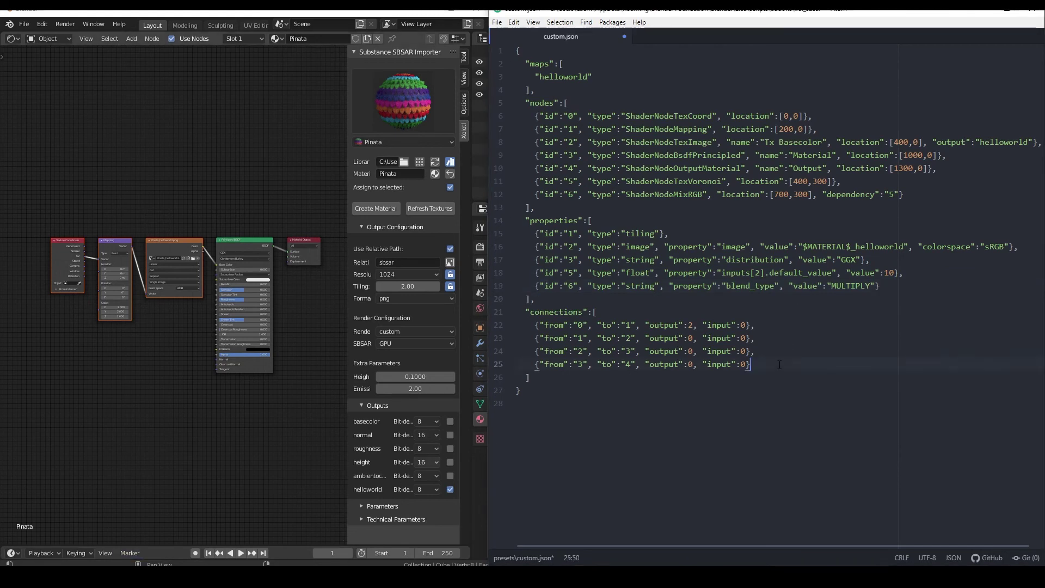
type(",")
key("Return")
type("{\"from\":\"5\", \"to\":\"6\", \"output\":1, \"input\":1},")
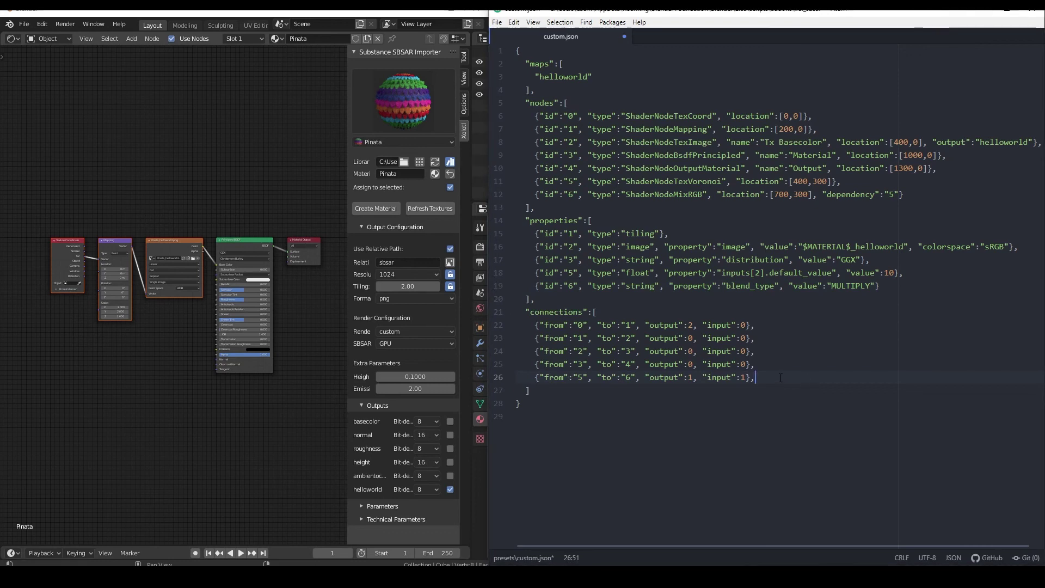
- Add connections 2→6 (input 2) and MixRGB→material node, then click Create Material
key("Return")
type("{\"from\":\"2\", \"to\":\"6\", \"output\":0, \"input\":2},")
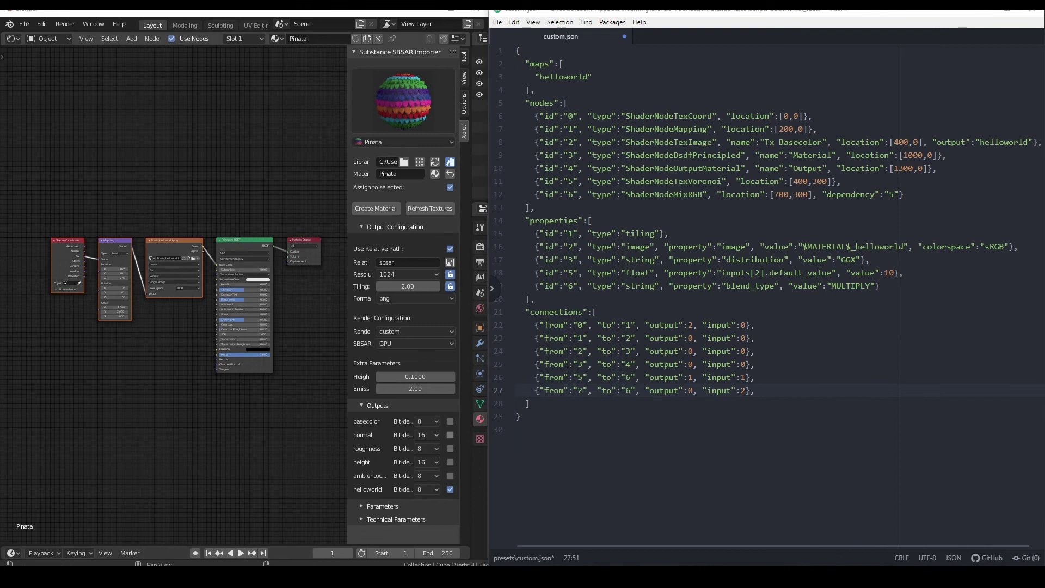
key("Return")
type("{\"from\":\"6\", \"to\":\"3\", \"output\":0, \"input\":0}")
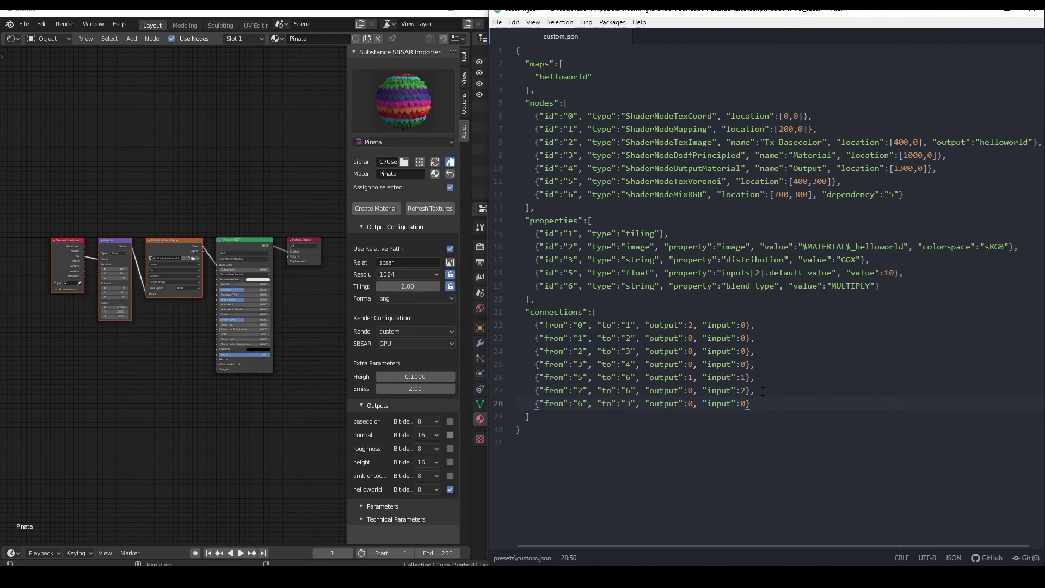
left_click(376, 209)
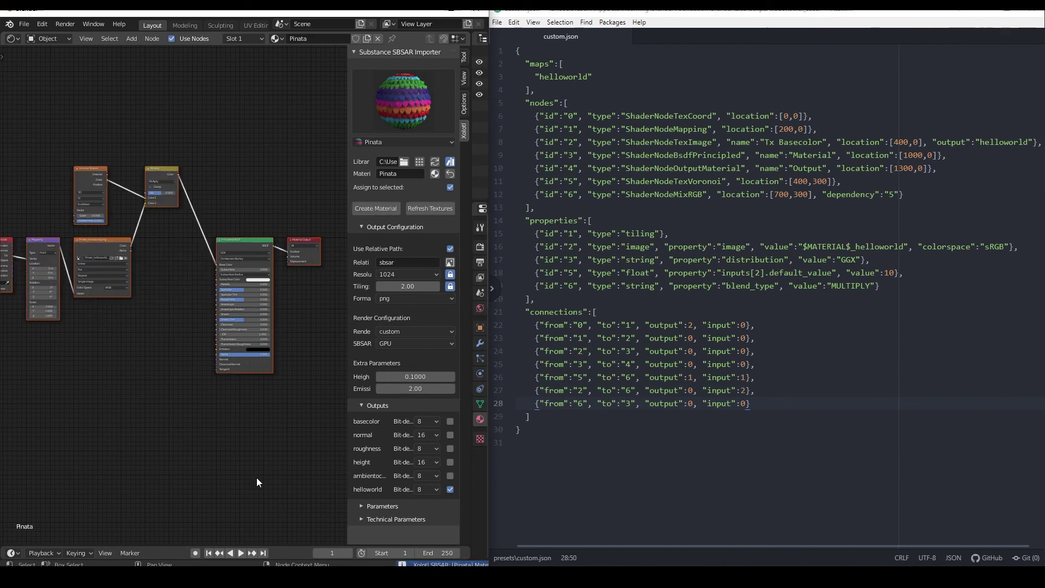
- Switch the left area from the node graph to the 3D Viewport and orbit the textured cube
middle_click_drag(127, 387, 159, 390)
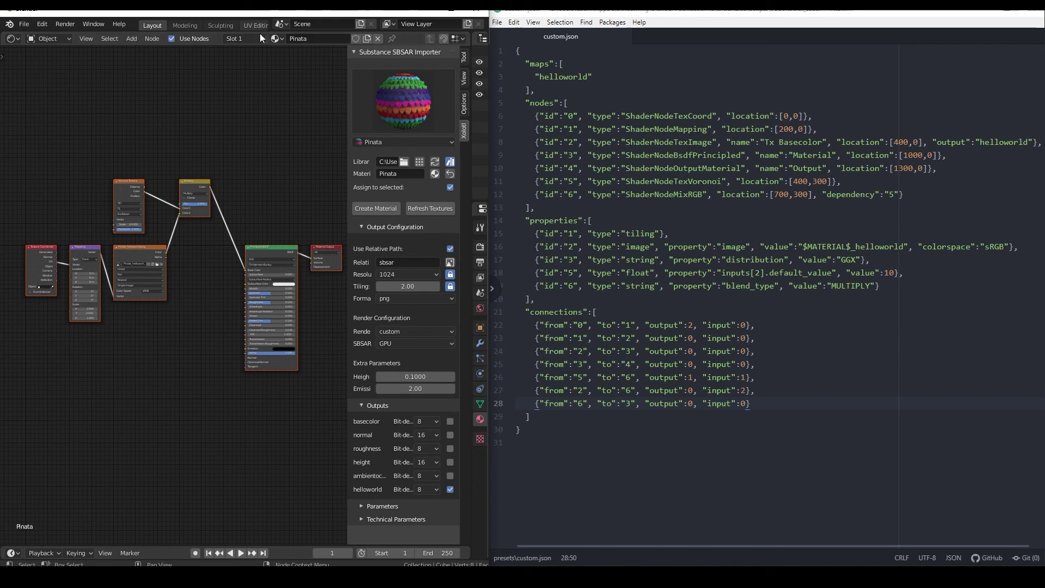
left_click(12, 39)
left_click(35, 82)
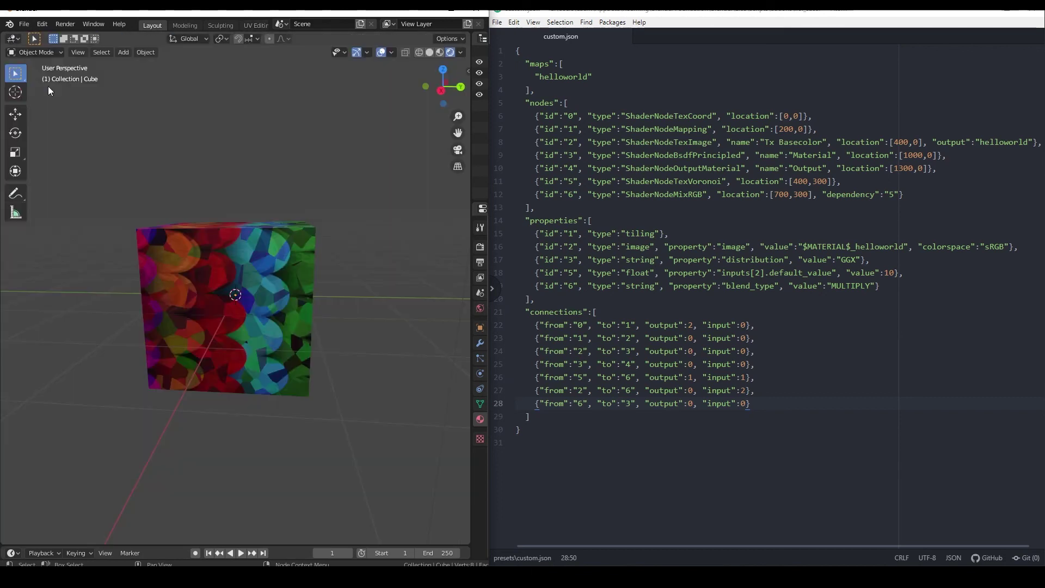
middle_click_drag(262, 255, 282, 299)
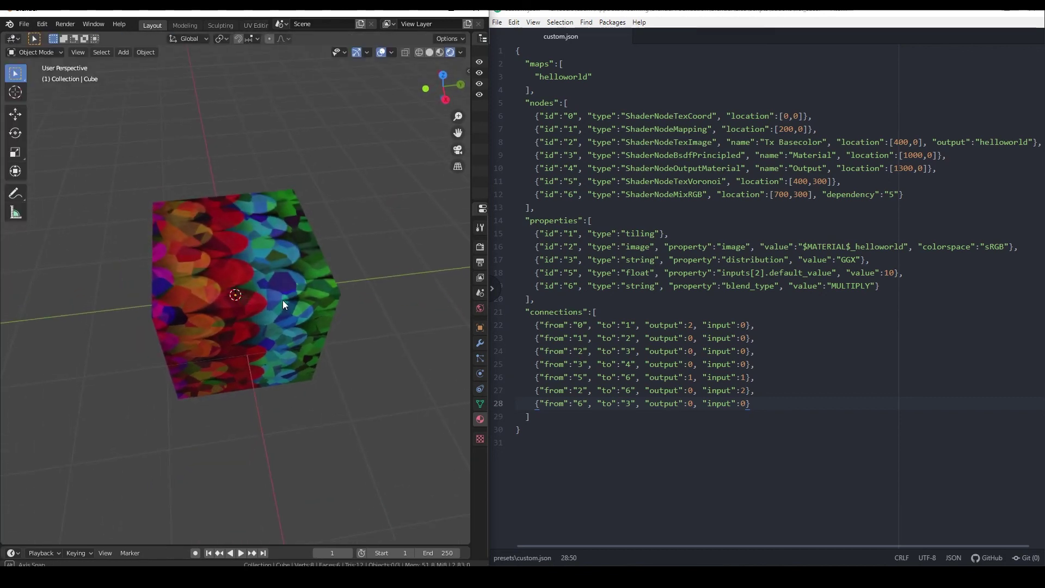